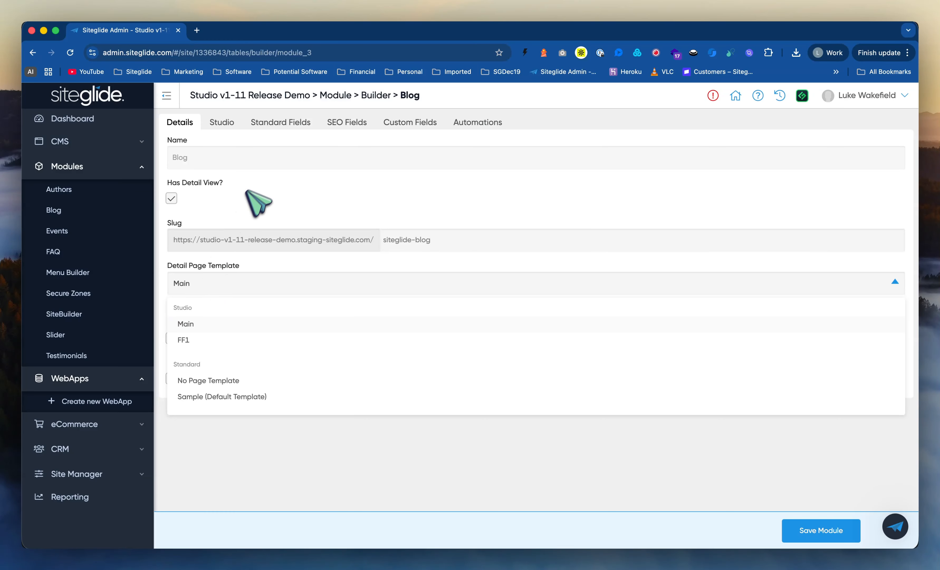
Step: Add the Image with CTA button section from the section library to the Blog module's Studio detail layout
click(245, 179)
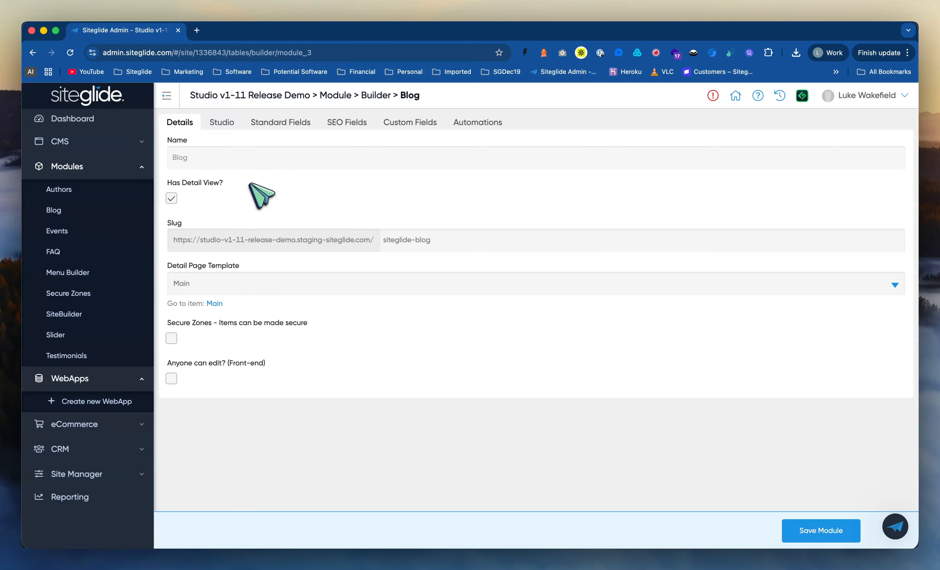
click(226, 123)
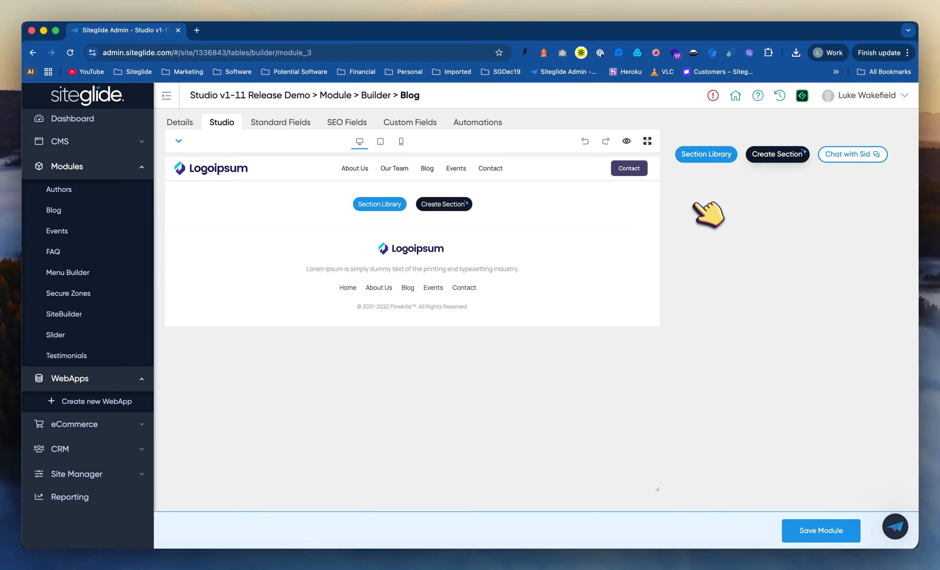
click(706, 155)
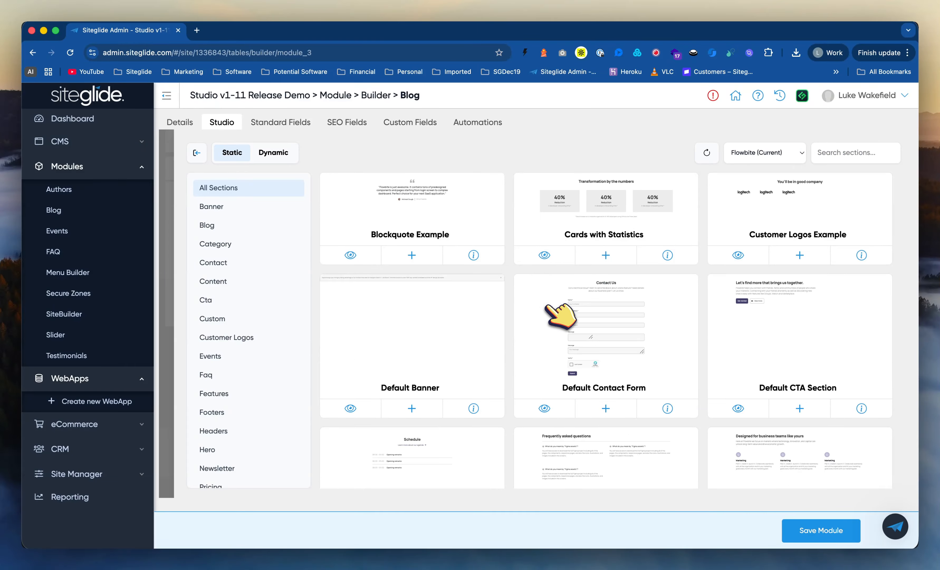
scroll(472, 345, down, 5)
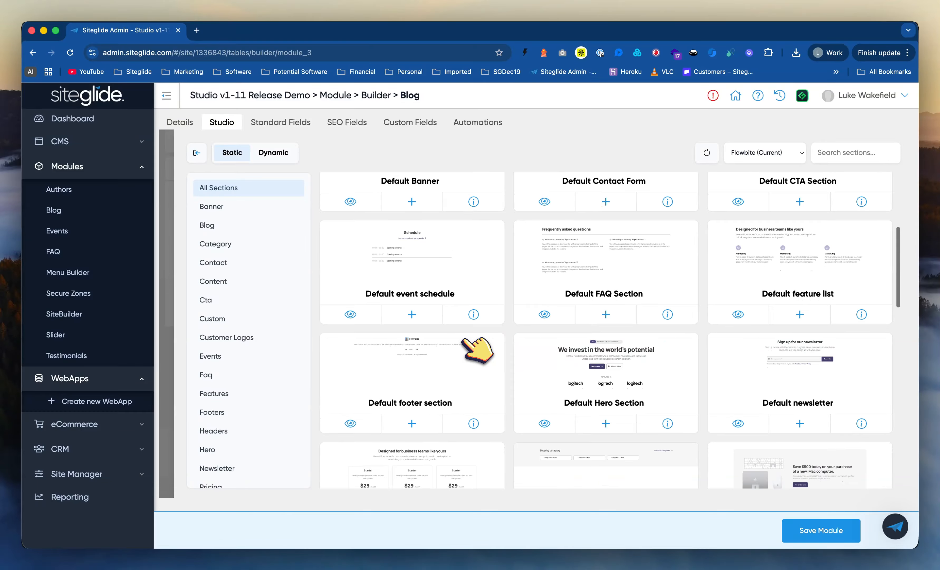
scroll(615, 388, down, 5)
scroll(624, 392, down, 8)
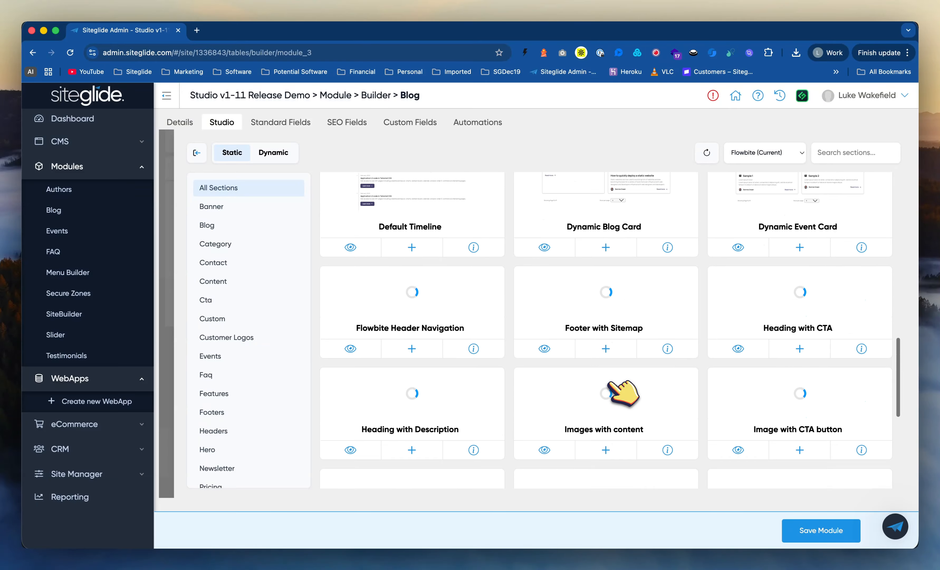
scroll(606, 383, down, 2)
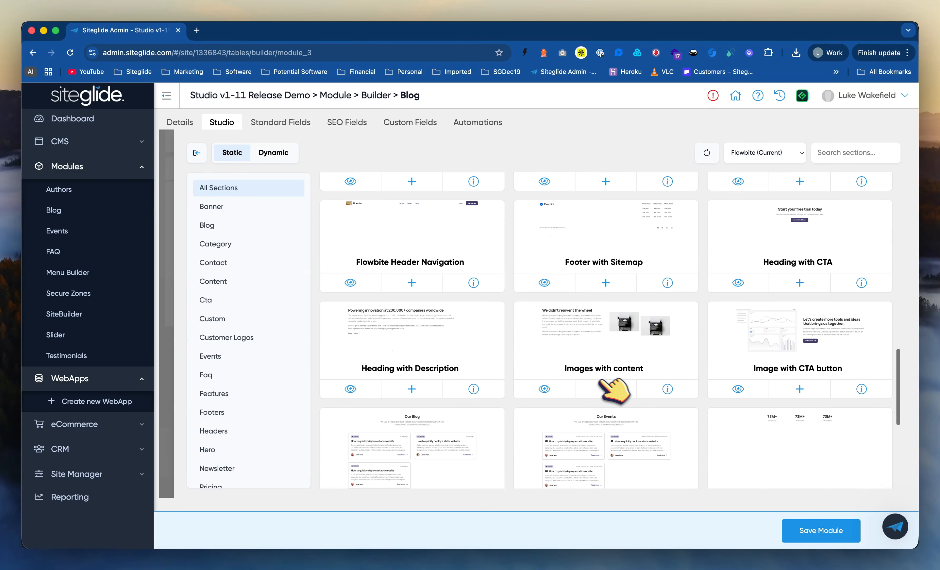
click(800, 388)
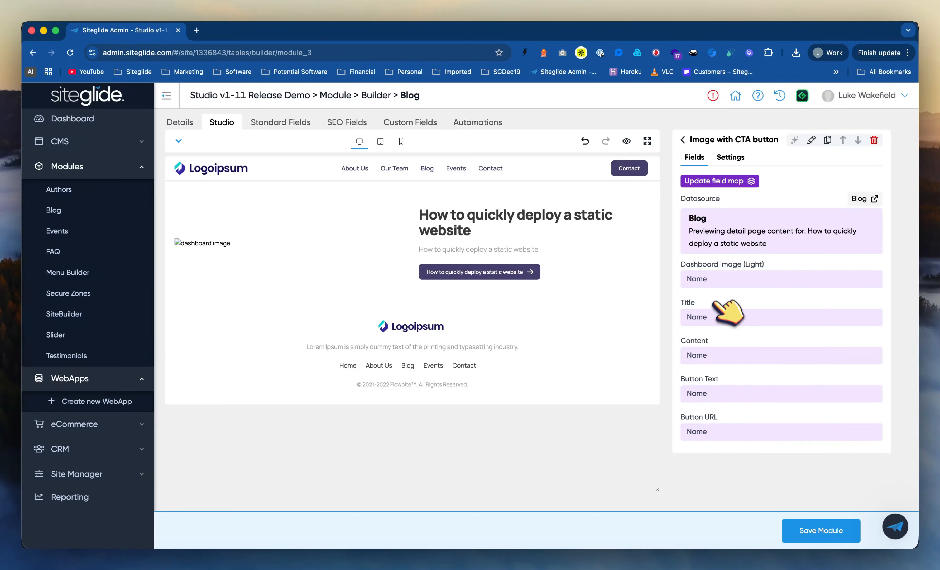
Step: In the section's field map, keep Detail Page Content (default) as the datasource table and set the preview item to Blog Post 2
click(722, 181)
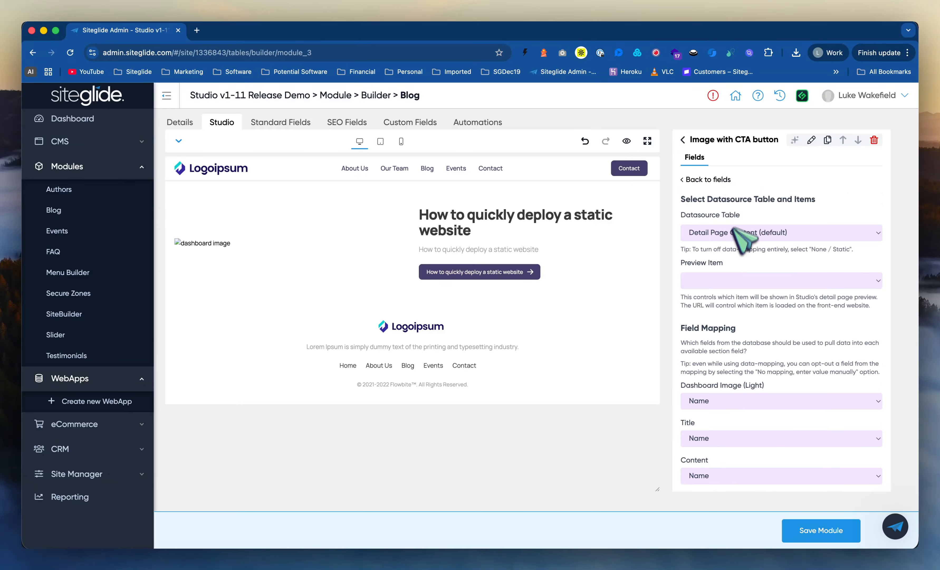
click(750, 246)
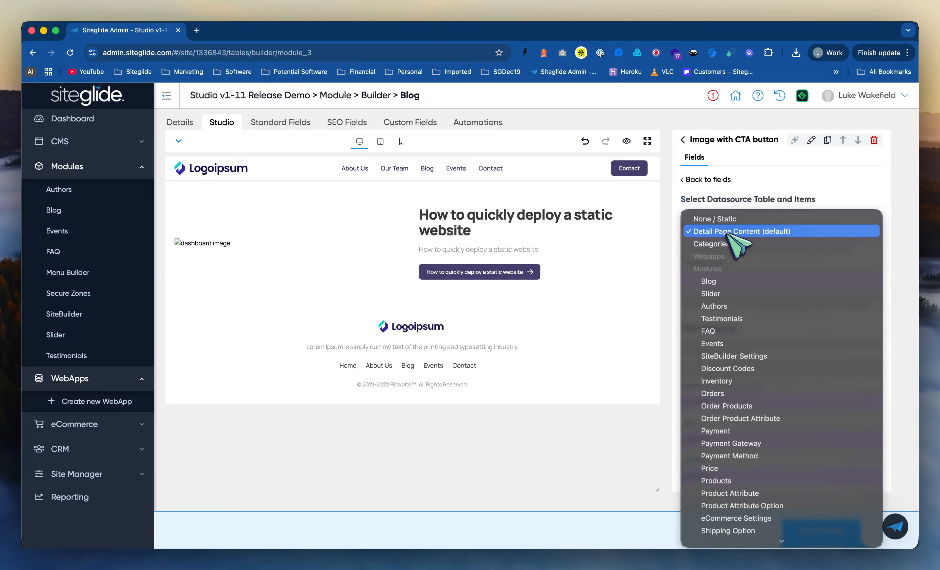
click(739, 231)
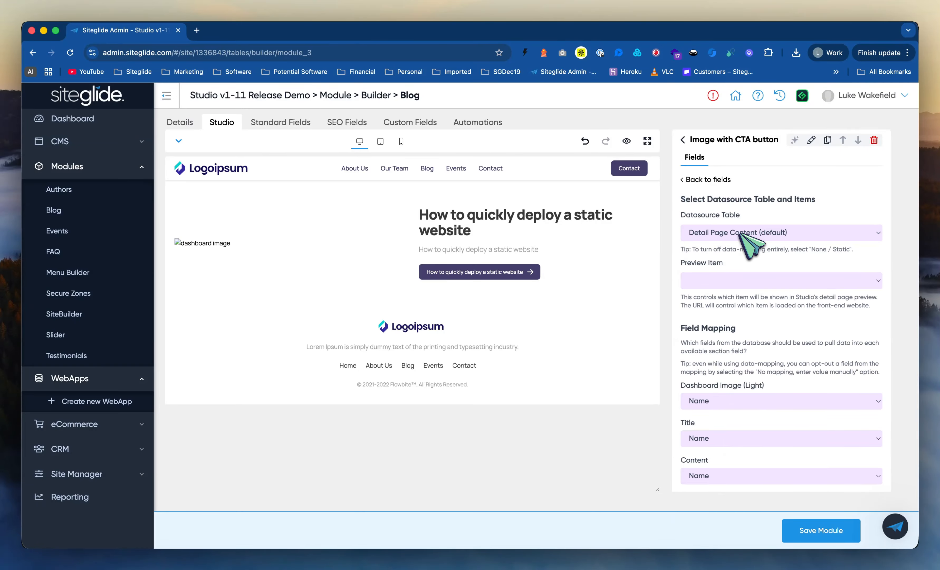
click(732, 281)
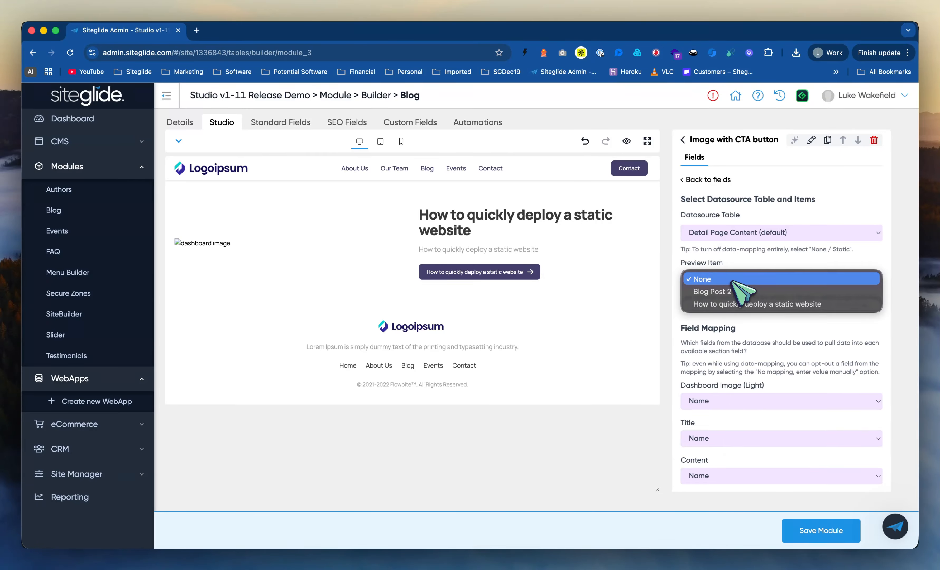
click(744, 304)
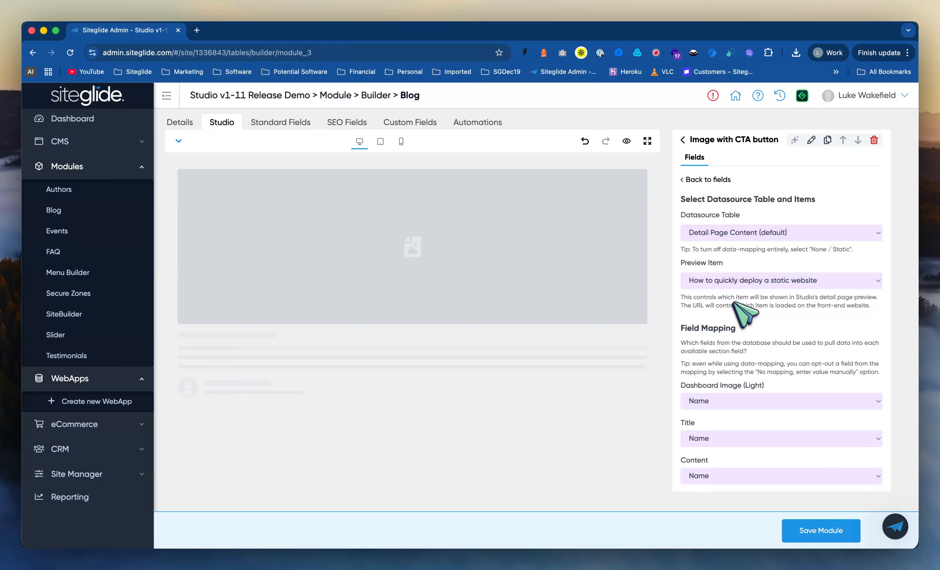
click(737, 281)
click(736, 269)
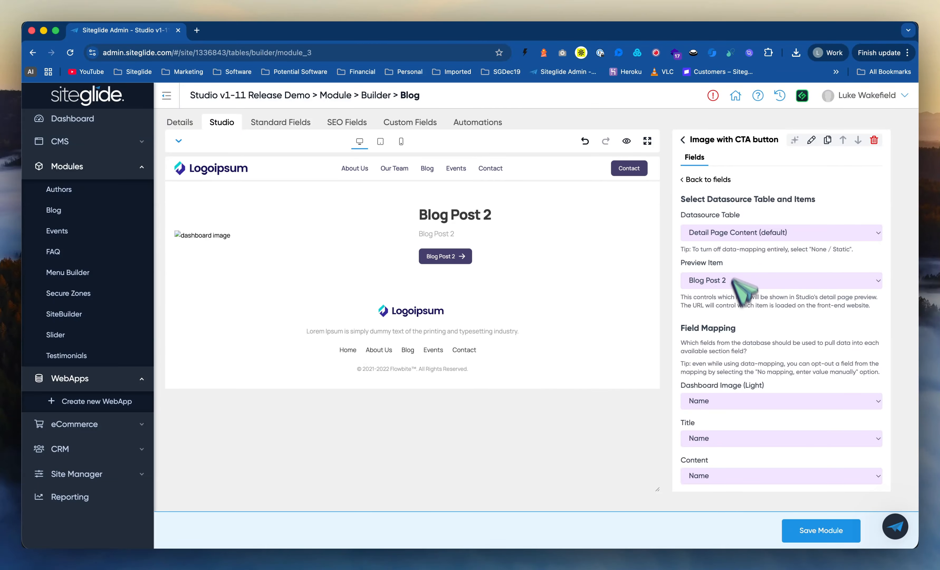
Step: Map the section's Dashboard Image (Light) field to the blog's List Image
scroll(741, 386, down, 3)
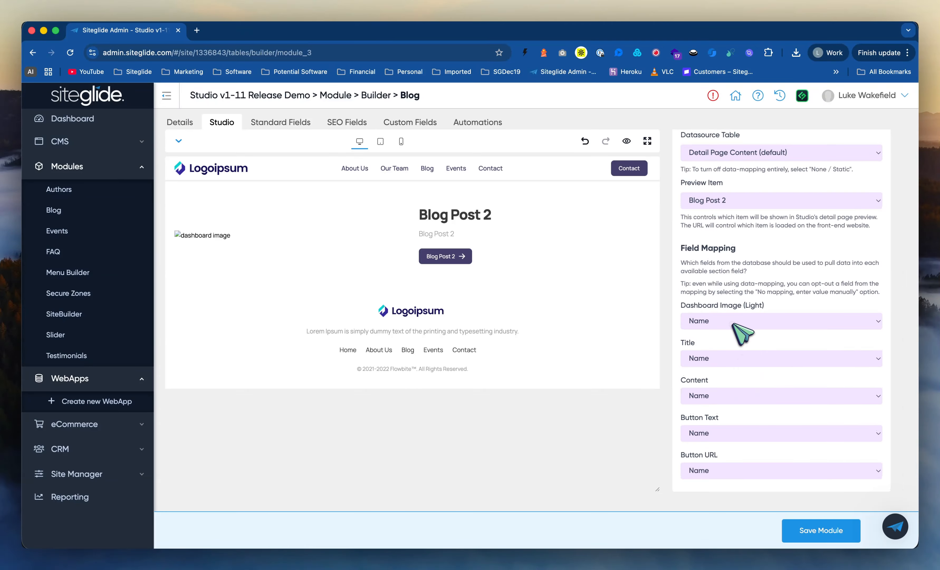
click(733, 325)
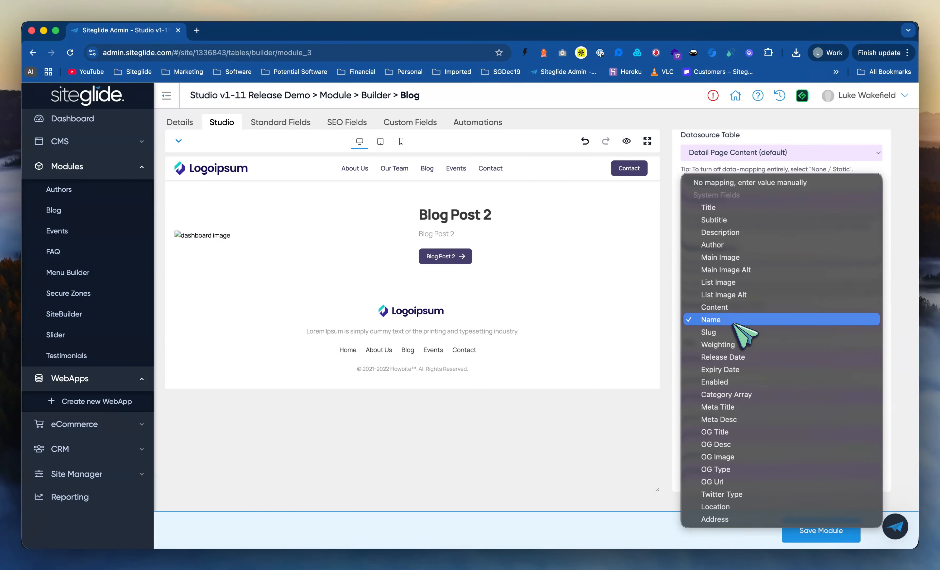
click(729, 282)
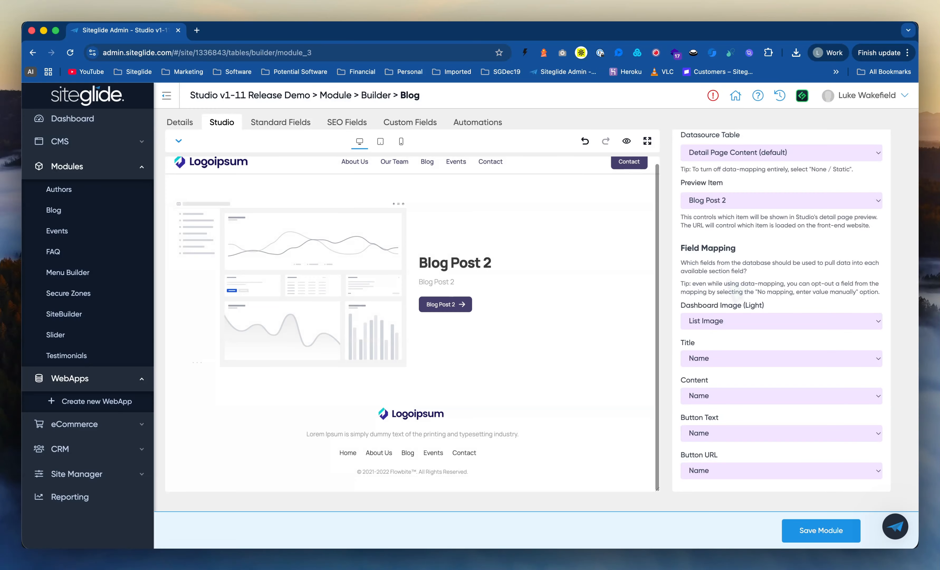
Step: Keep the Title field mapped to Name and map the section's Content field to the blog's Content
click(727, 365)
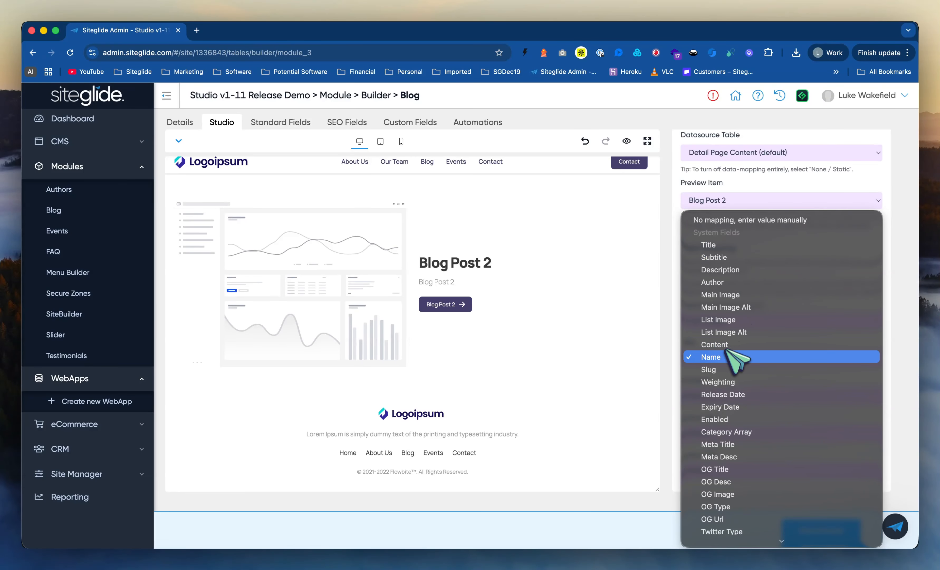
click(726, 357)
click(724, 397)
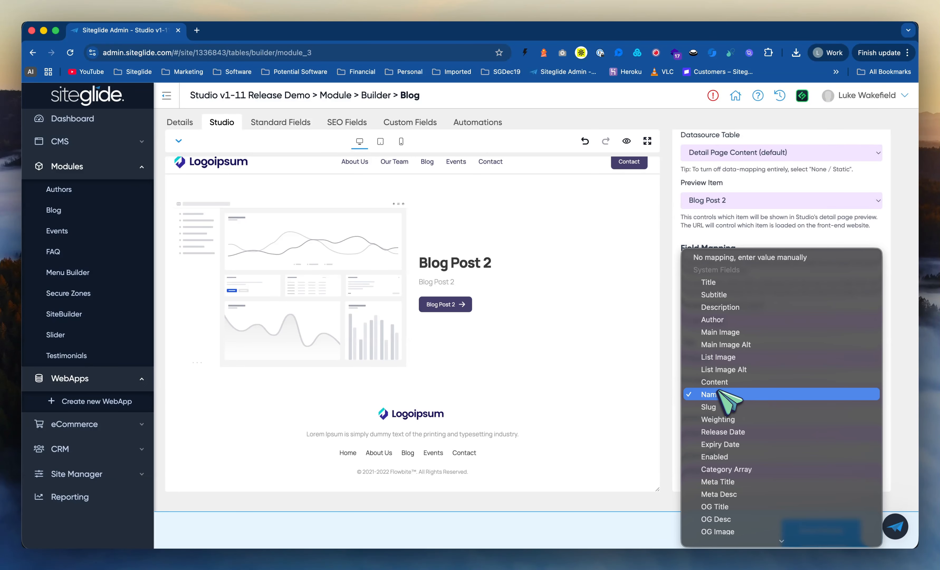
scroll(741, 388, down, 3)
click(727, 326)
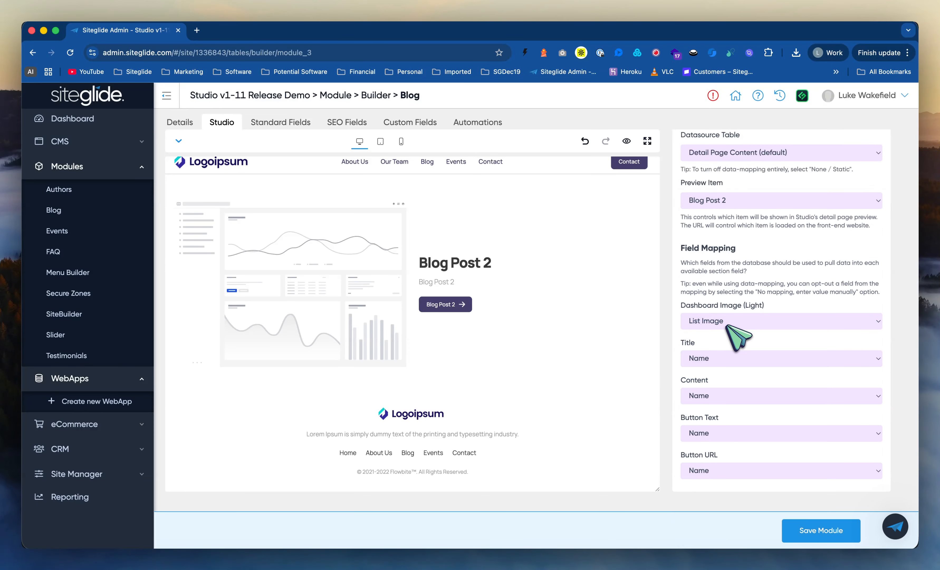
Step: Keep Button Text mapped to Name and map the Button URL field to Slug
click(726, 434)
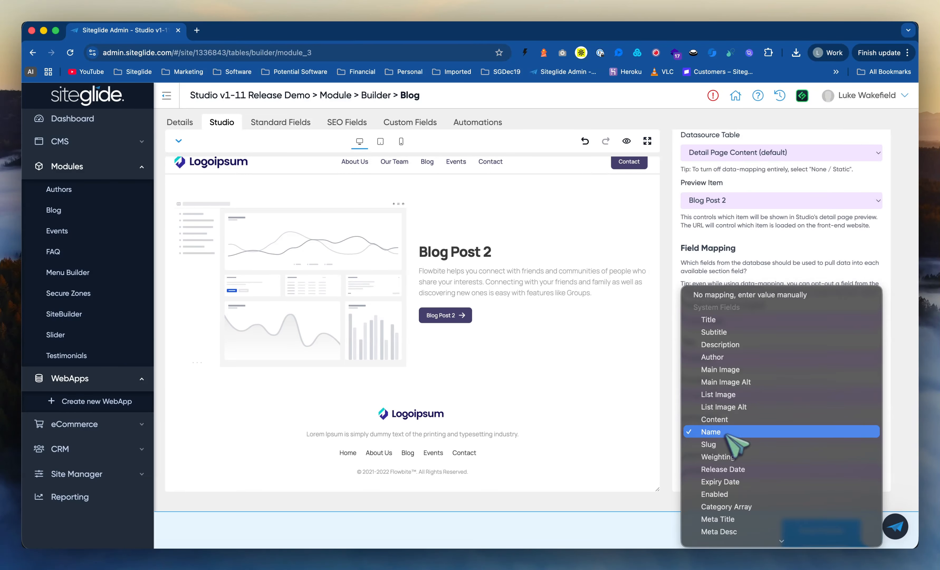
click(724, 432)
click(725, 469)
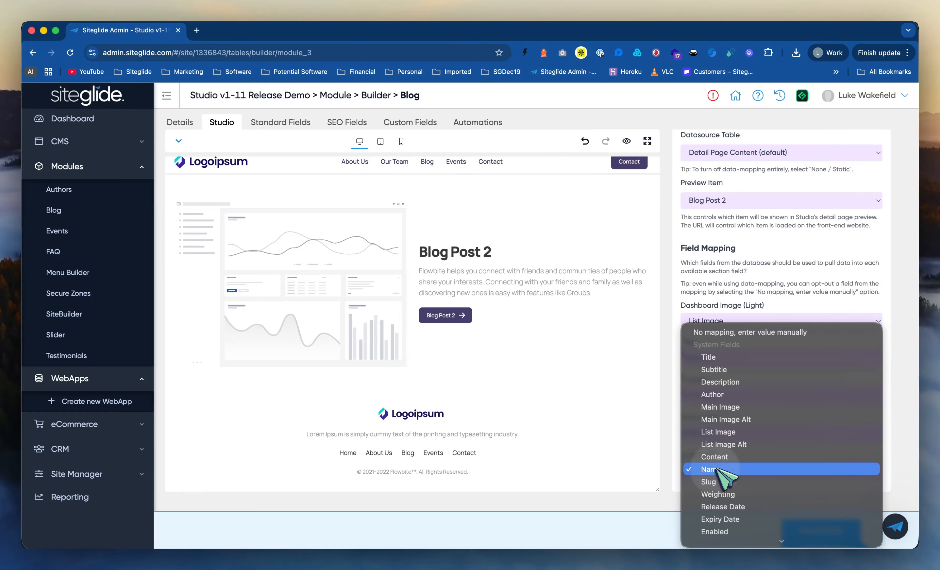
click(723, 483)
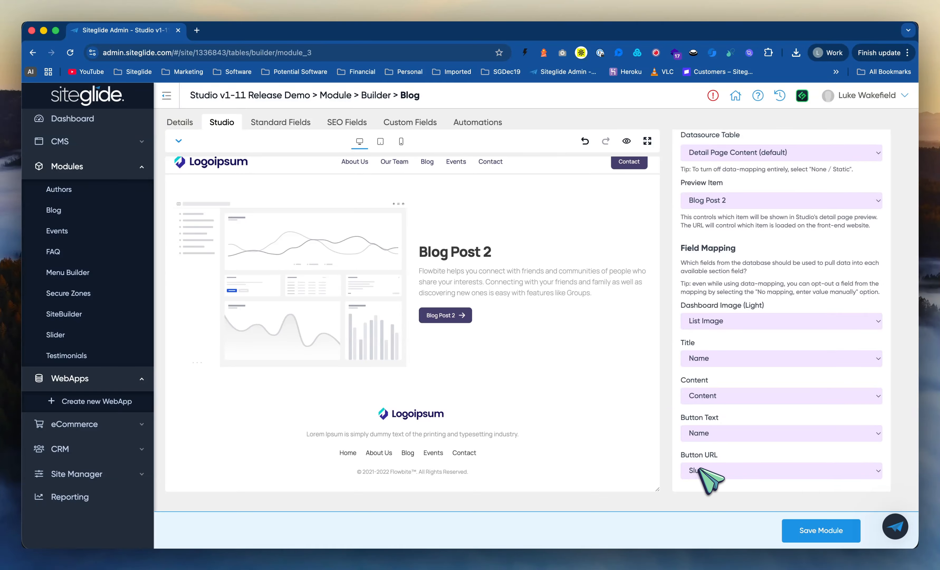
Step: Set both the Button Text and Button URL fields to "No mapping, enter value manually"
click(707, 433)
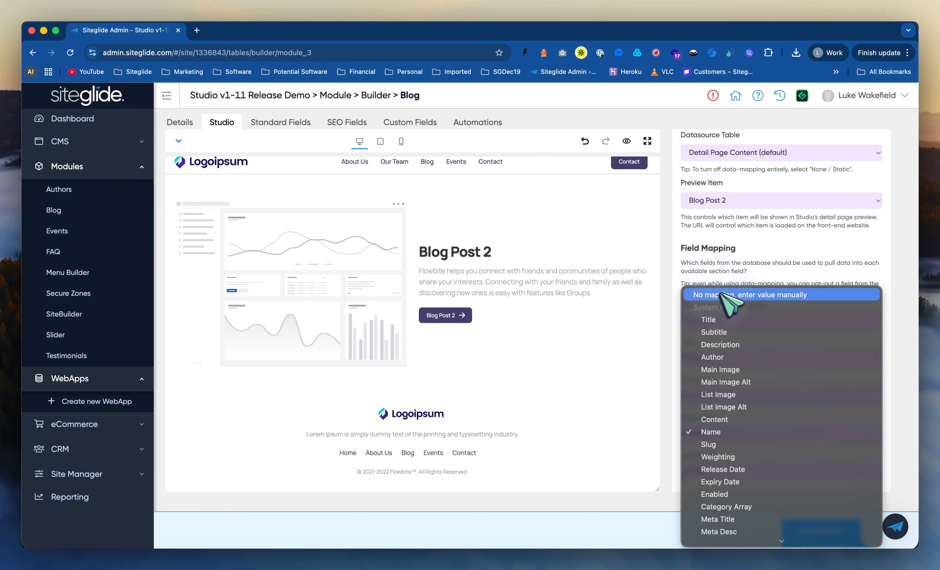
click(728, 294)
click(723, 469)
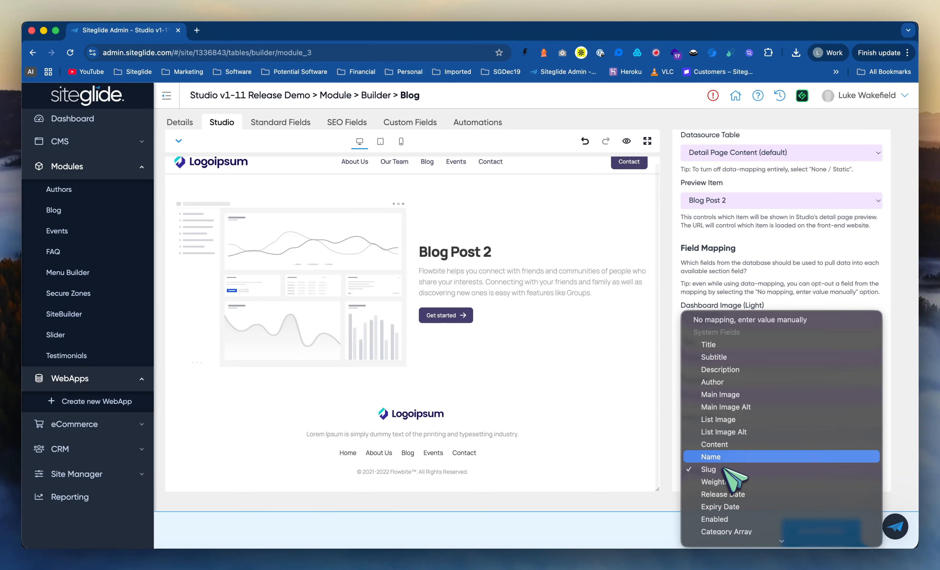
click(738, 319)
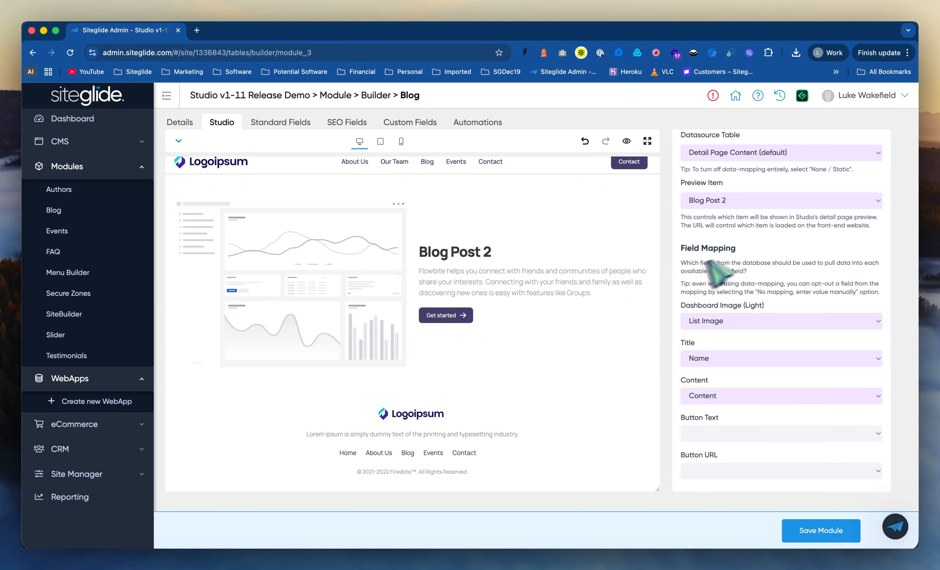
Step: Return to the section's fields and clear the manual Button Text and Button URL values
scroll(717, 269, up, 3)
click(695, 180)
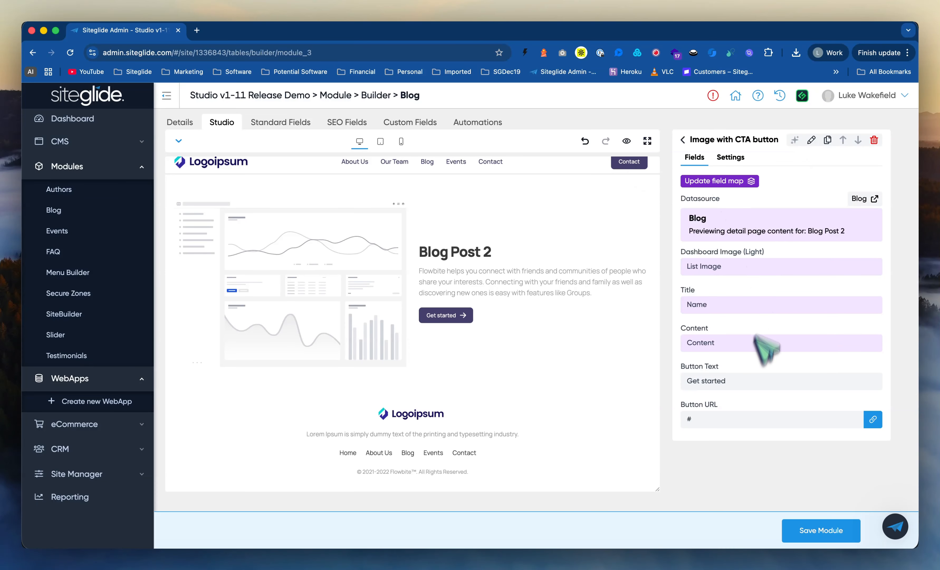
click(749, 382)
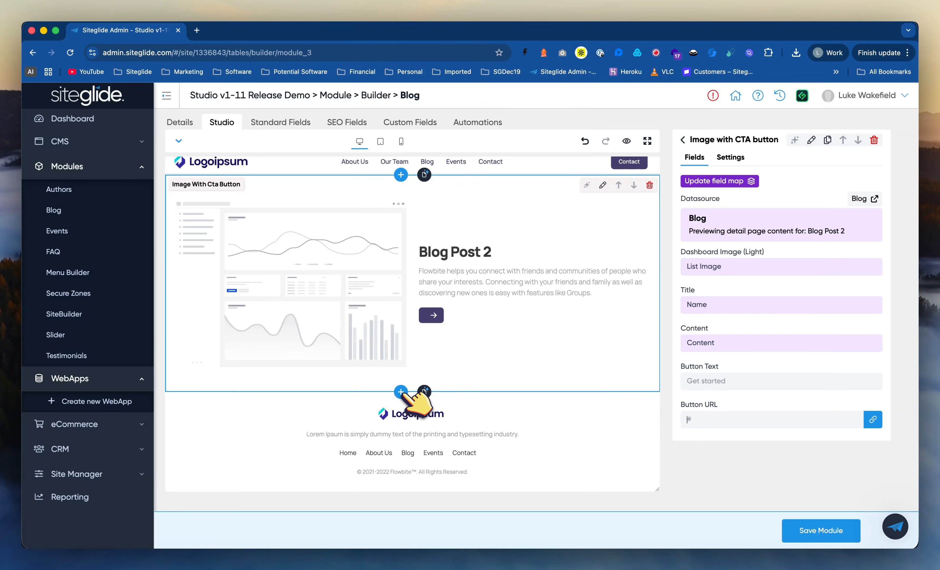
Step: Add the static Cards with Statistics section from the Flowbite library below the Image with CTA button section
click(401, 392)
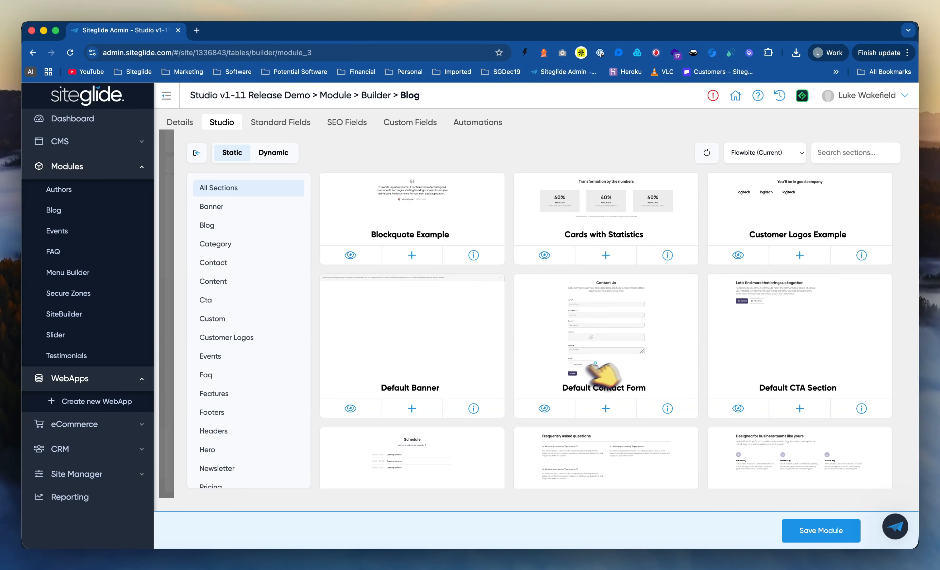
scroll(595, 364, down, 10)
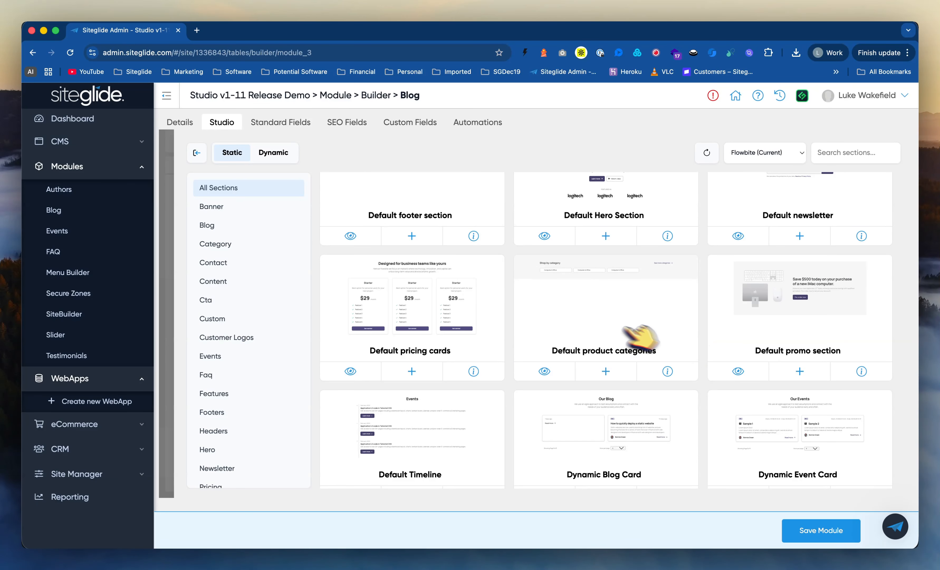
scroll(649, 326, down, 8)
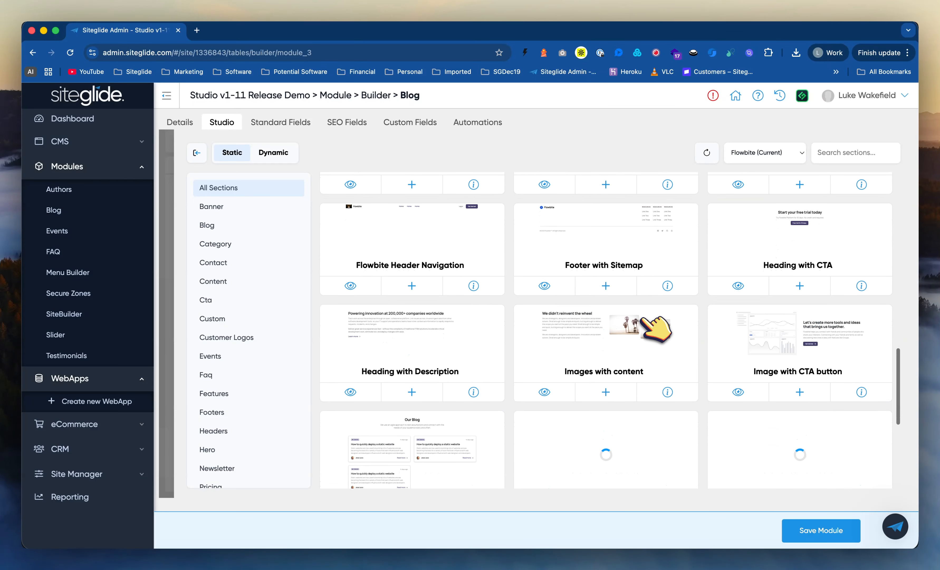
scroll(670, 365, down, 8)
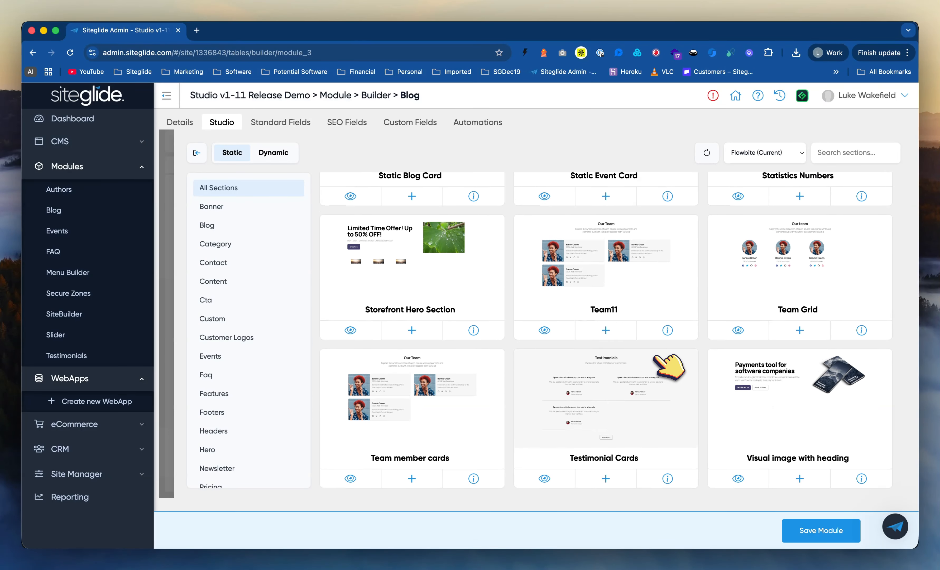
scroll(668, 290, up, 10)
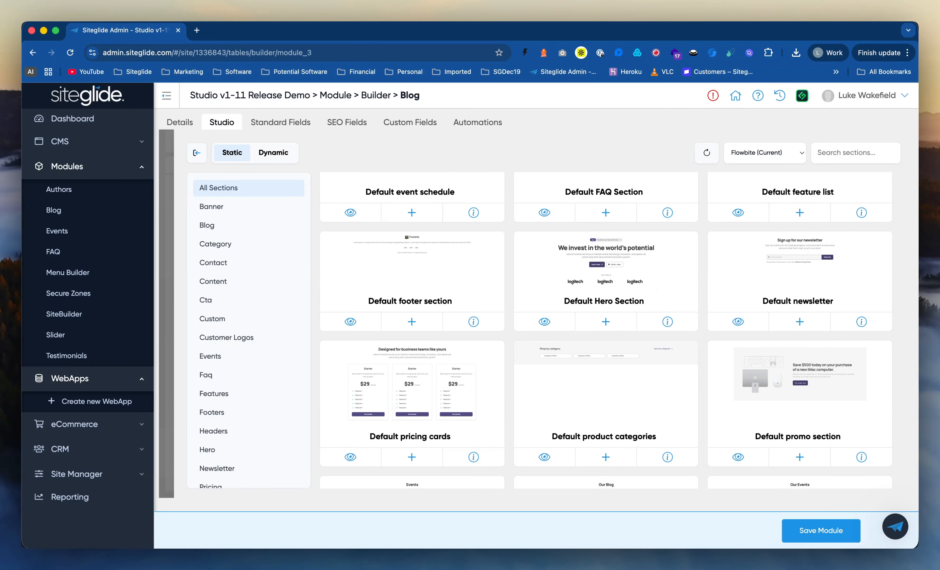
scroll(606, 331, down, 10)
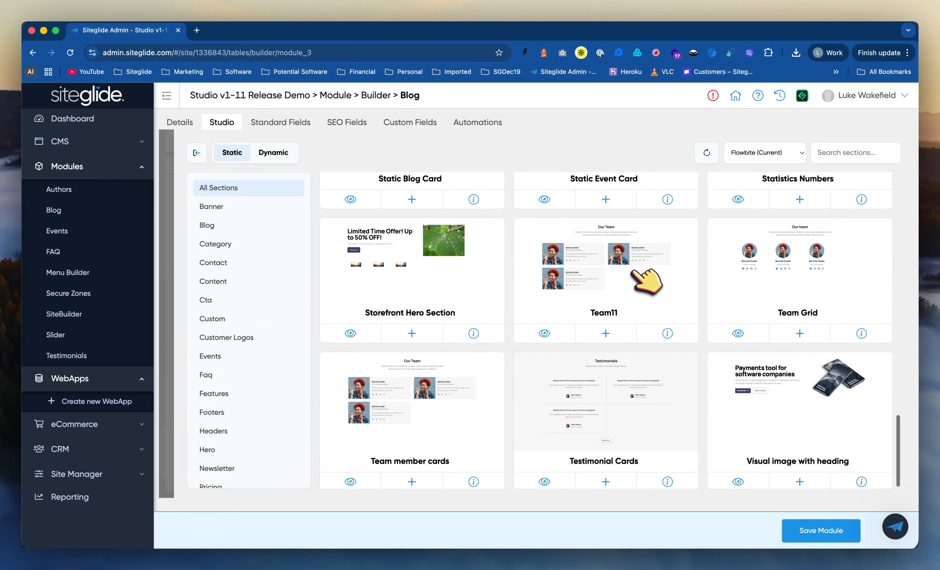
scroll(638, 274, up, 10)
scroll(706, 288, up, 2)
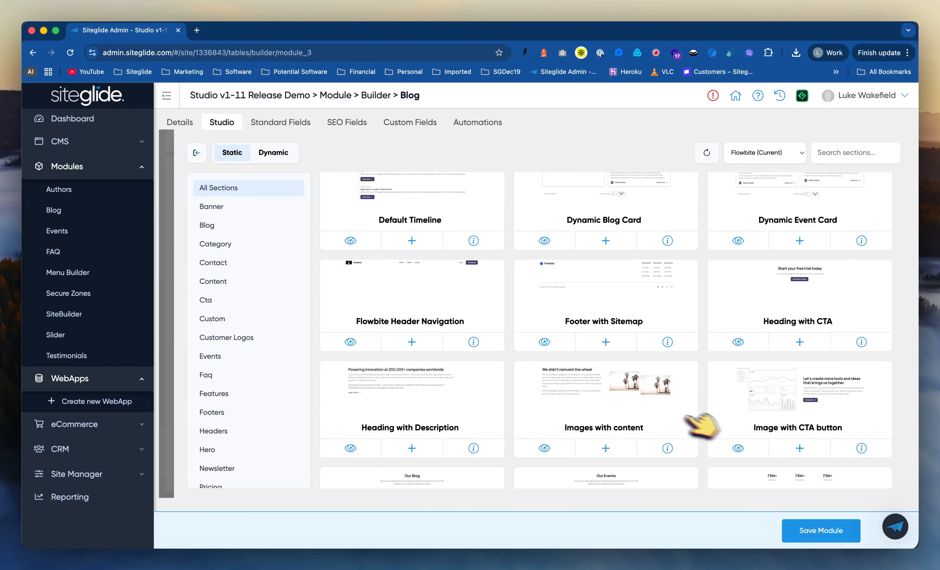
scroll(649, 410, up, 5)
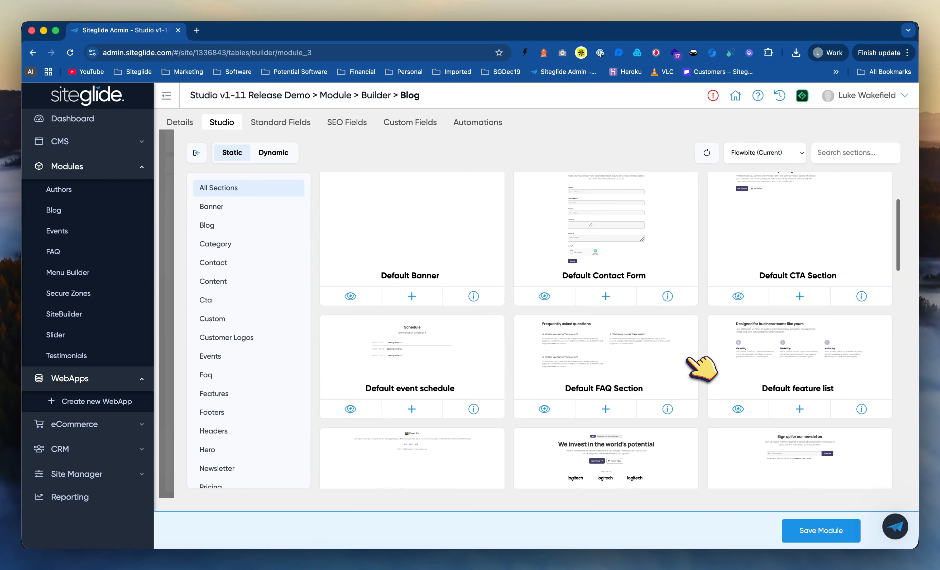
scroll(699, 367, up, 4)
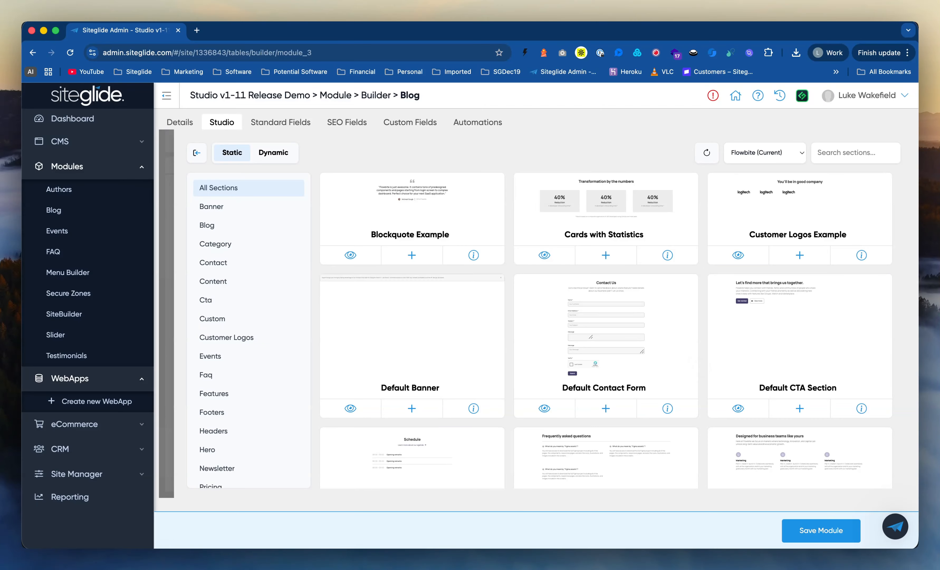
click(606, 255)
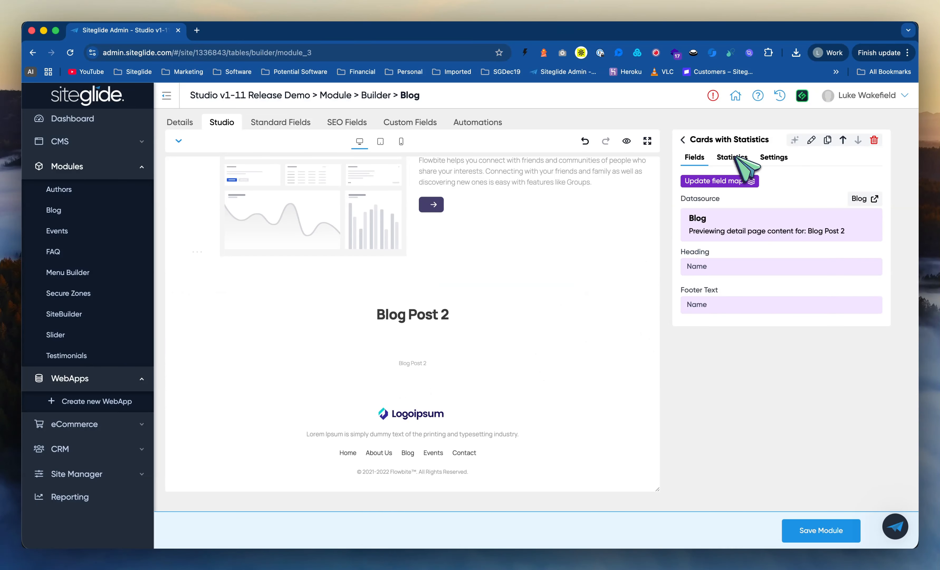
Step: Turn off data mapping for the Cards with Statistics fields by setting the Datasource Table to None / Static
click(727, 183)
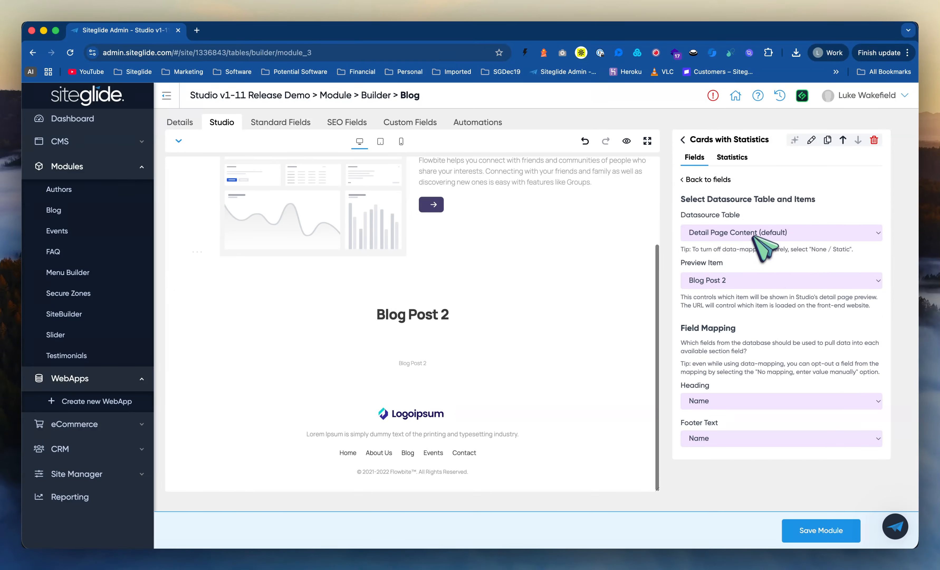
click(751, 232)
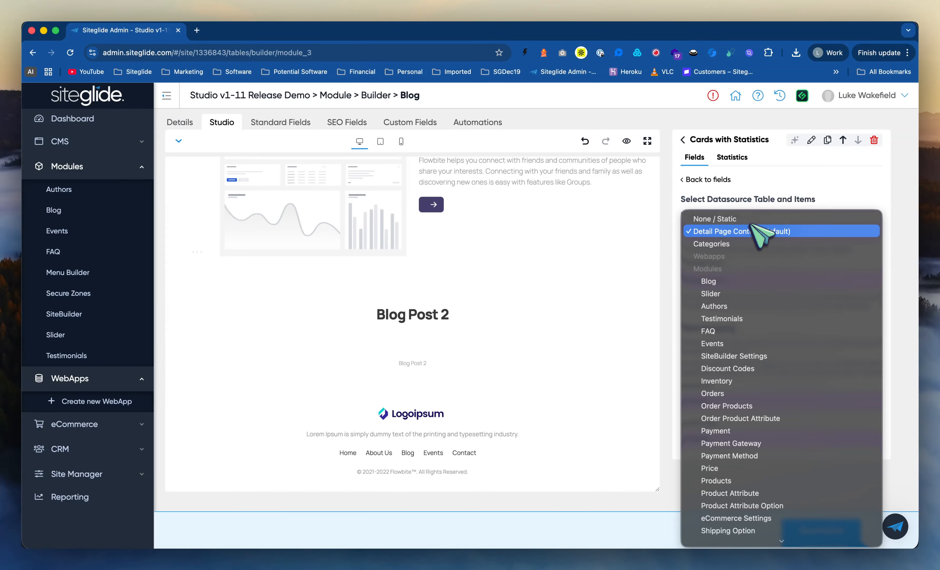
click(743, 218)
click(723, 181)
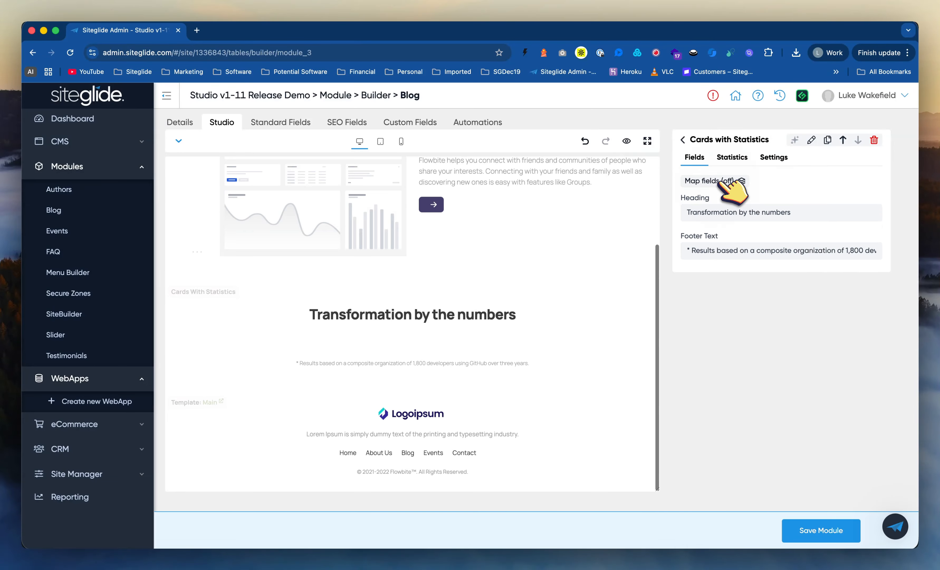
Step: Add three items to the Statistics list of the Cards with Statistics section and open the first one's fields
click(745, 161)
click(806, 200)
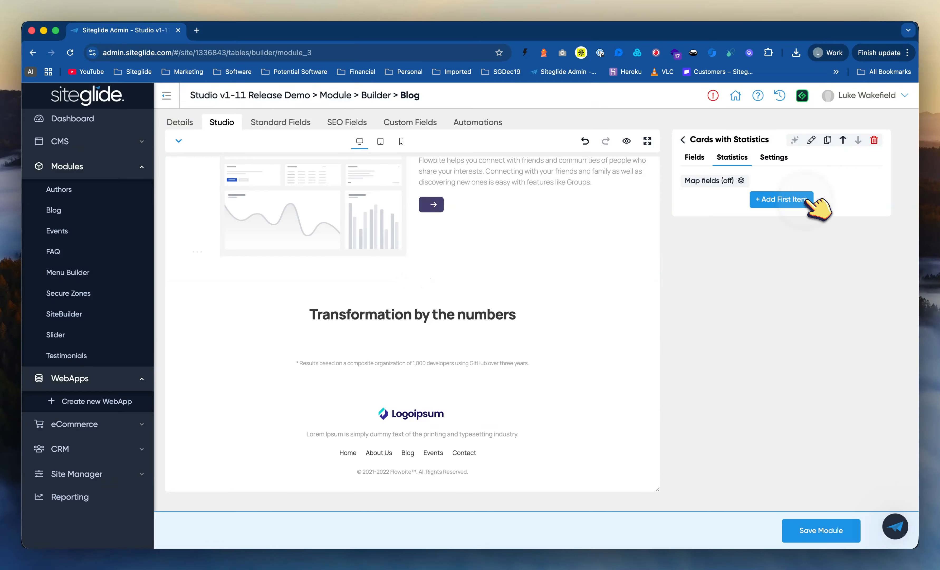
click(860, 227)
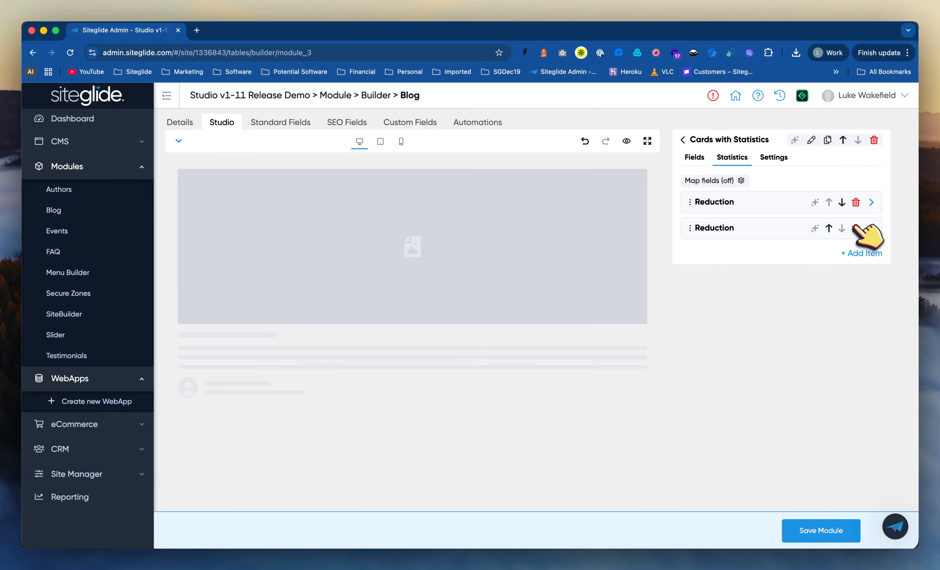
click(856, 228)
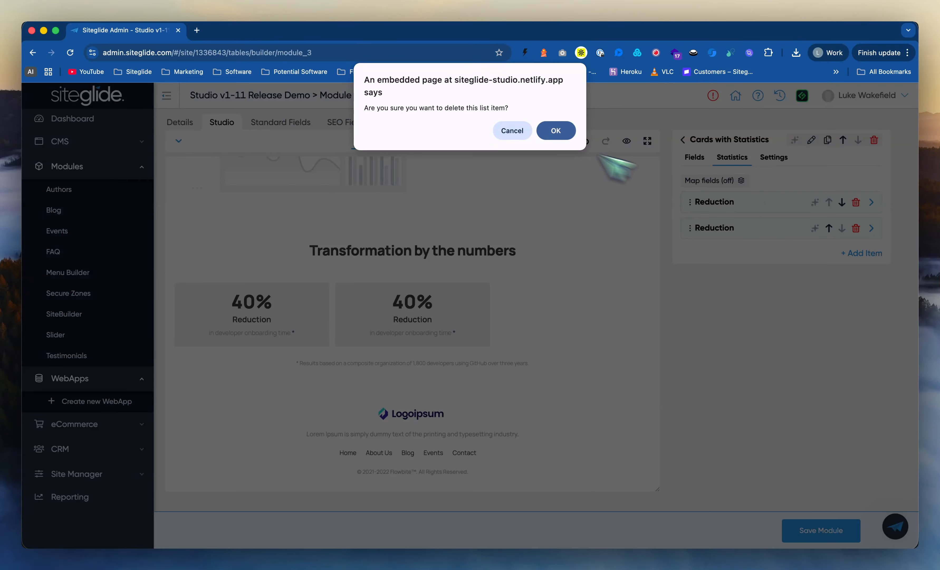
click(514, 130)
click(856, 252)
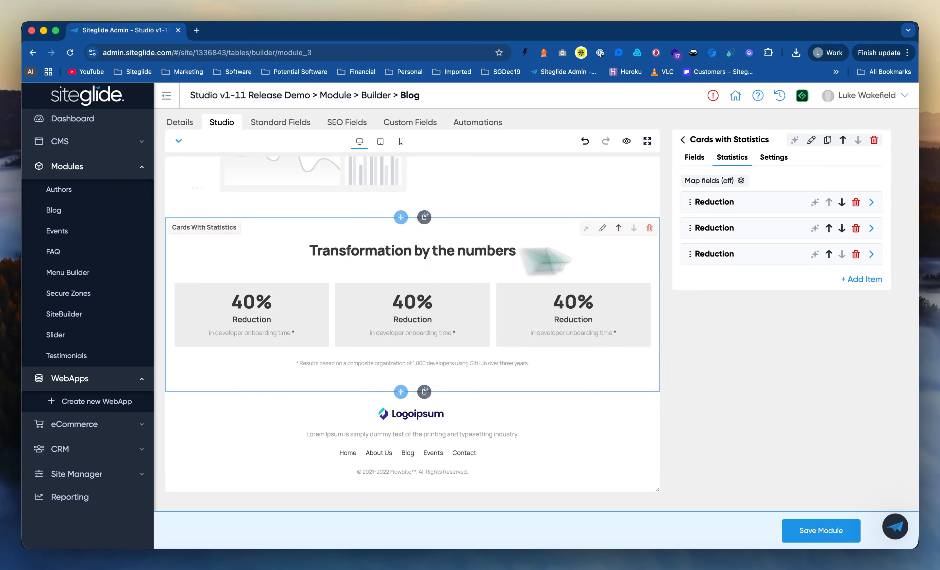
click(731, 202)
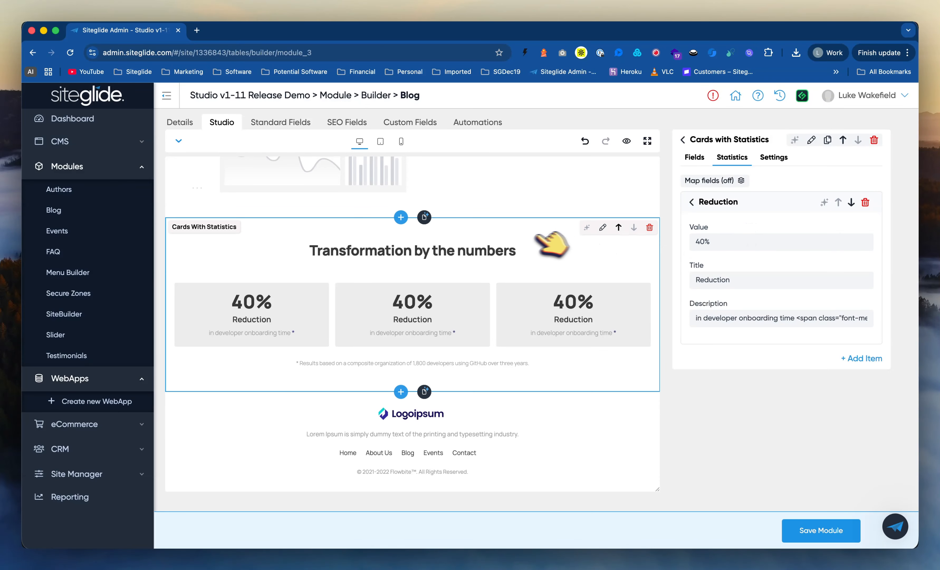
Step: Select the Image with CTA button section in the preview and save the Blog module
scroll(552, 243, up, 5)
click(466, 287)
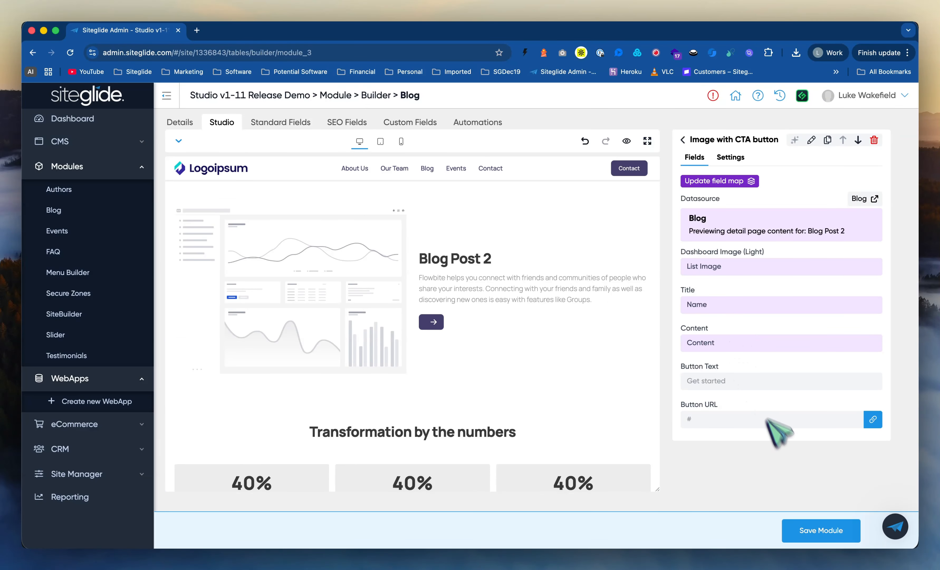
click(817, 531)
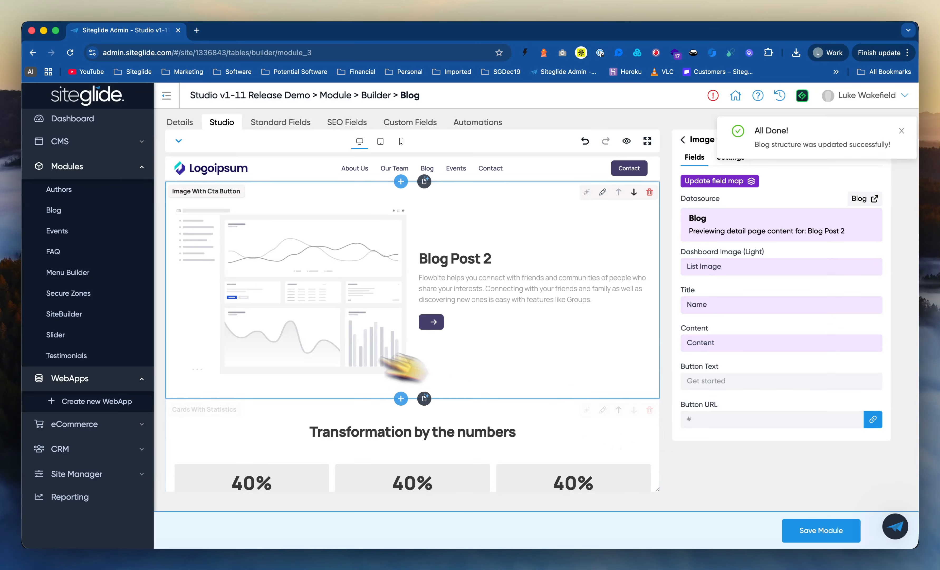
Step: Open the Blog module's items in a new browser tab and open the post "How to quickly deploy a static website"
click(55, 210)
right_click(54, 210)
click(98, 213)
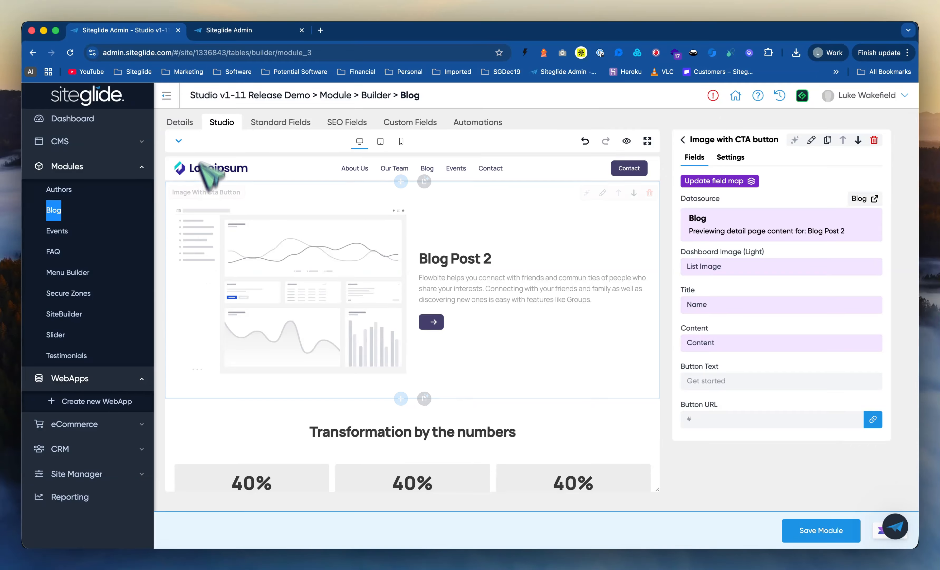
click(238, 35)
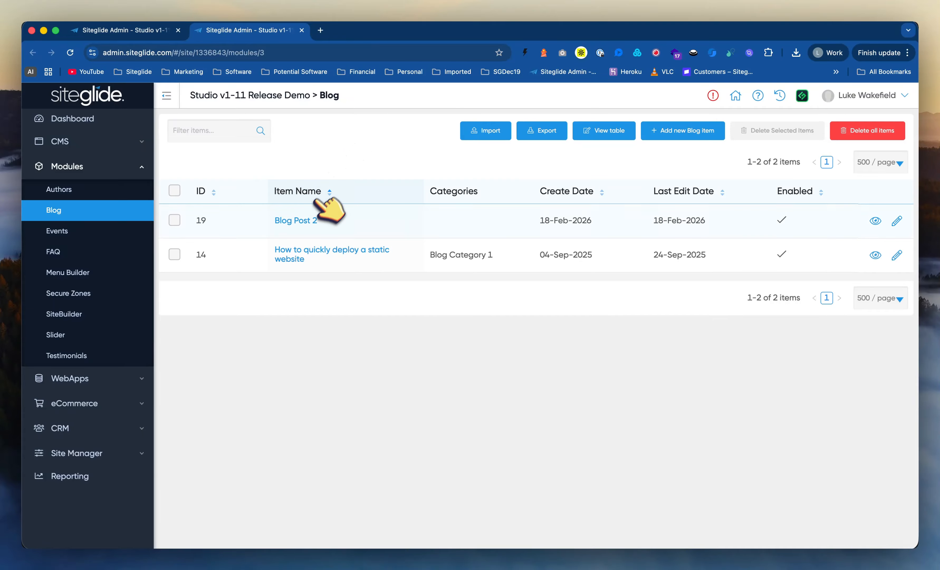
click(307, 250)
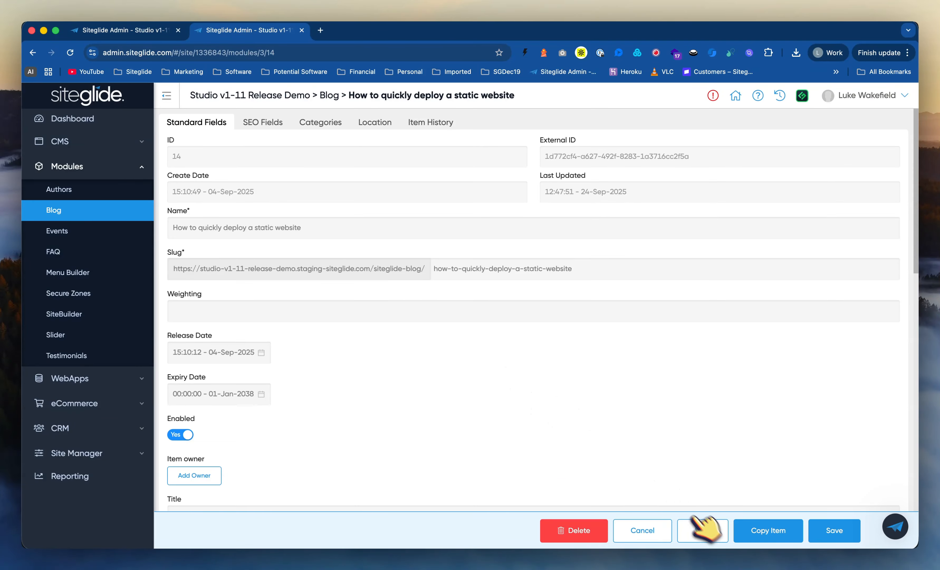
Step: View the post's live page and check its image, title, content and statistics cards
click(702, 530)
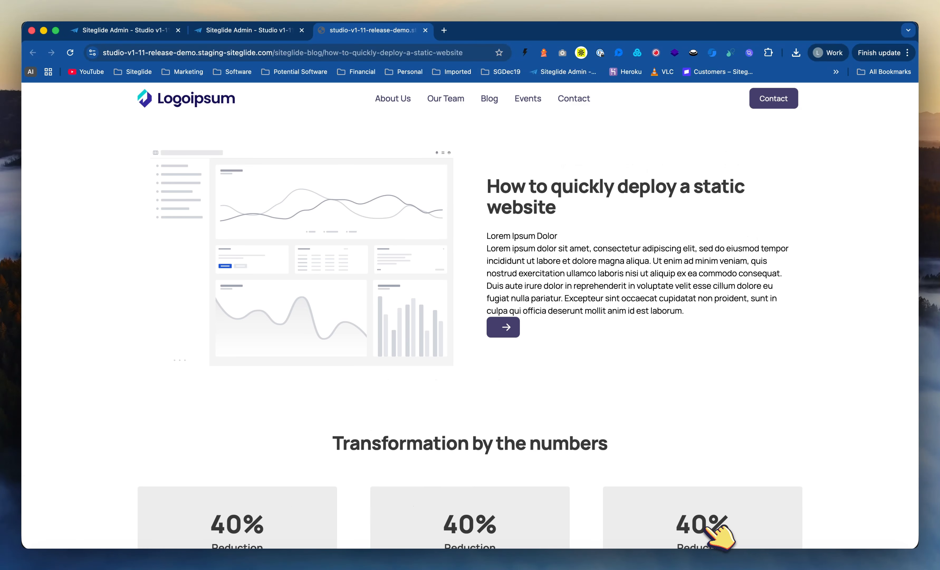
scroll(542, 335, down, 7)
scroll(514, 286, up, 4)
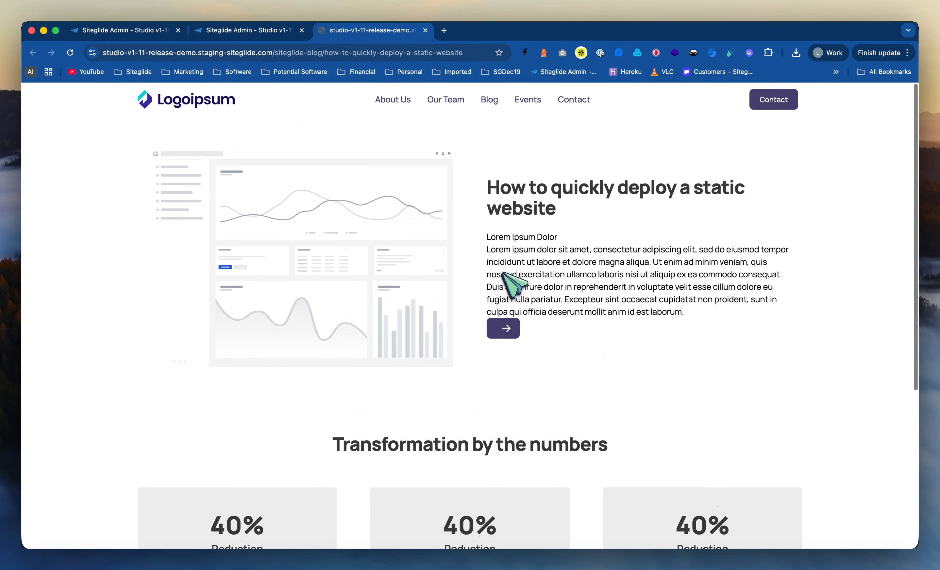
triple_click(587, 202)
drag(500, 237, 626, 288)
click(625, 288)
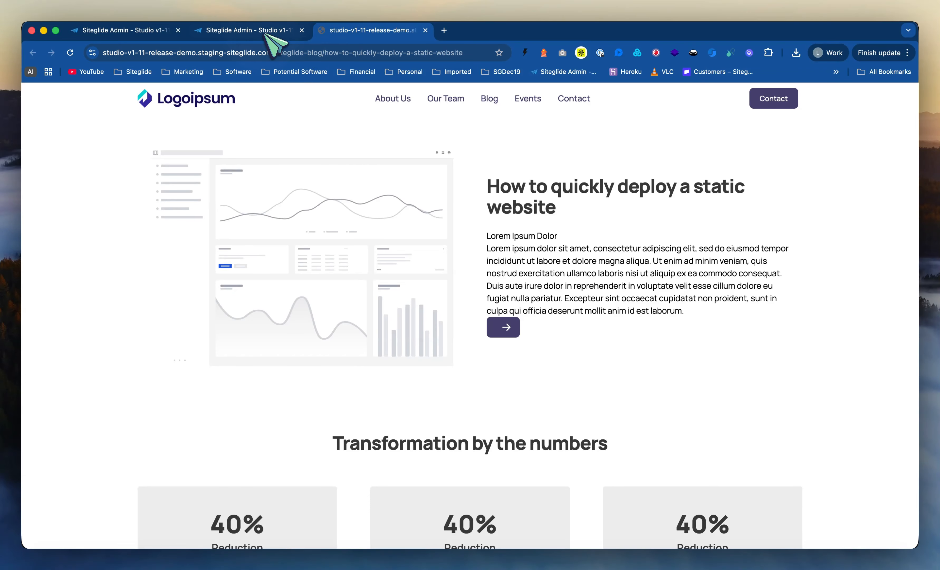
Step: Back in the post's admin fields, set the List Image to the first PNG in assets/images/team and save the post
key(ctrl+shift+Tab)
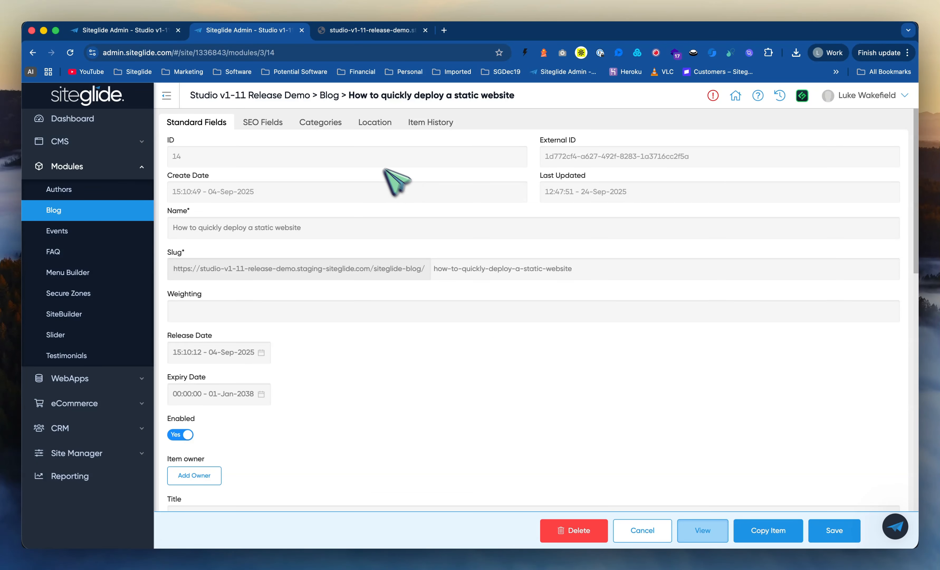
scroll(294, 330, down, 10)
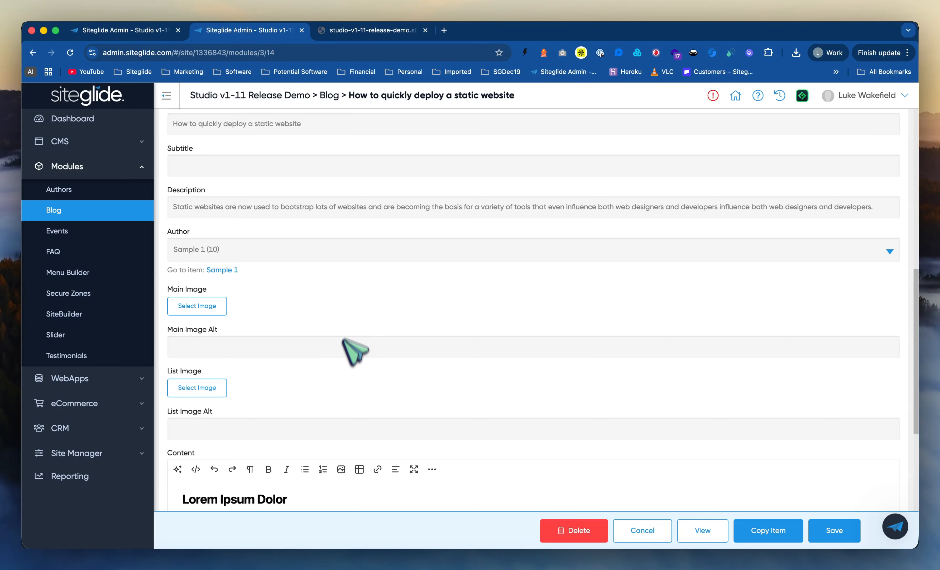
scroll(353, 347, down, 5)
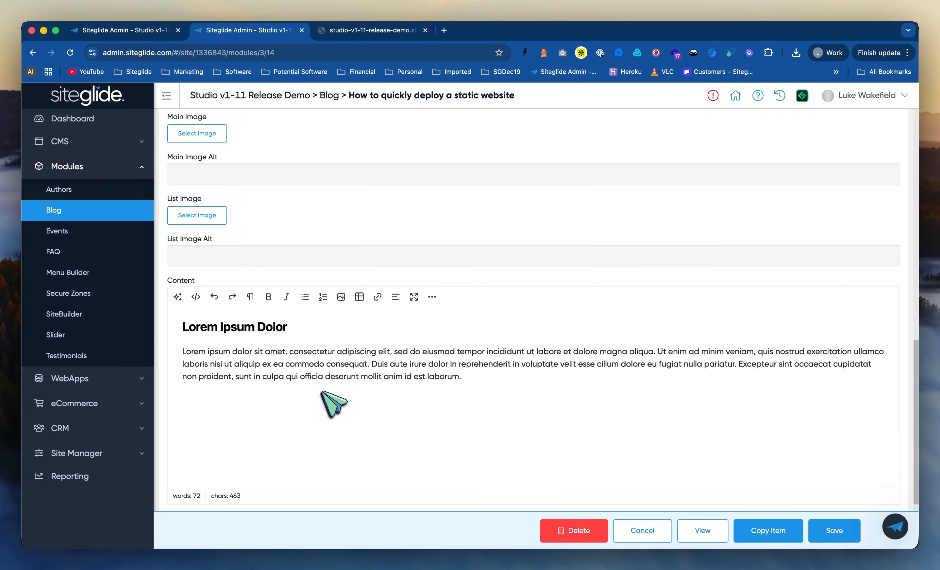
scroll(331, 402, up, 5)
click(205, 440)
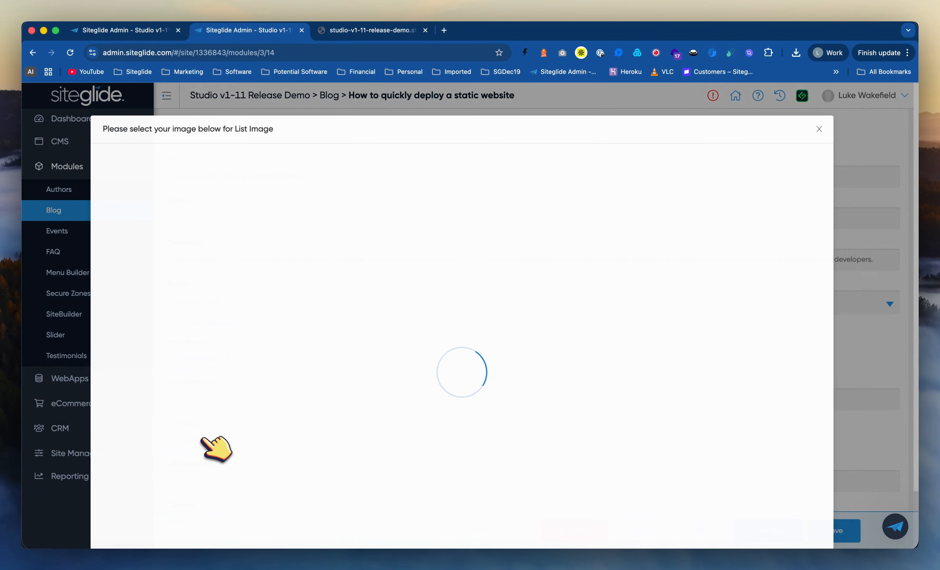
click(153, 377)
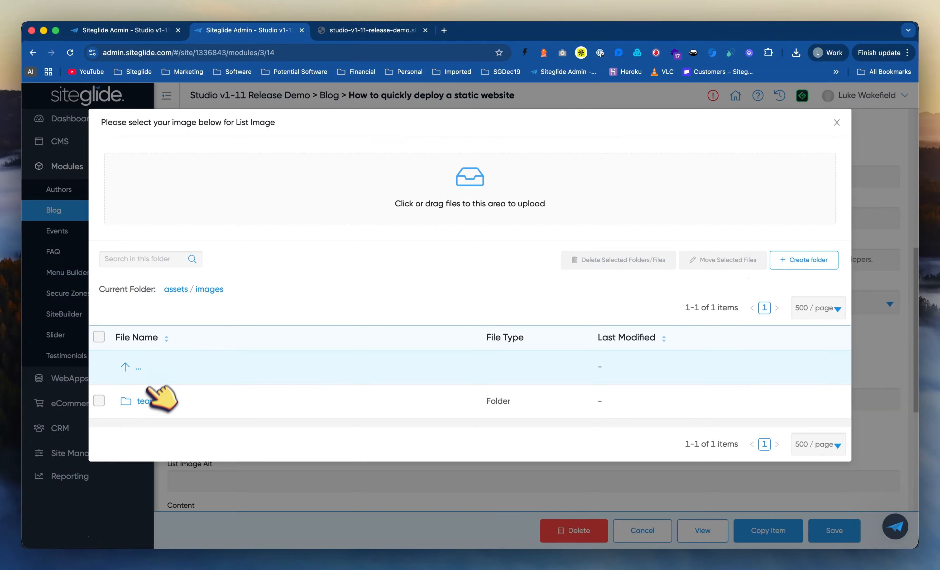
click(149, 400)
scroll(181, 407, down, 2)
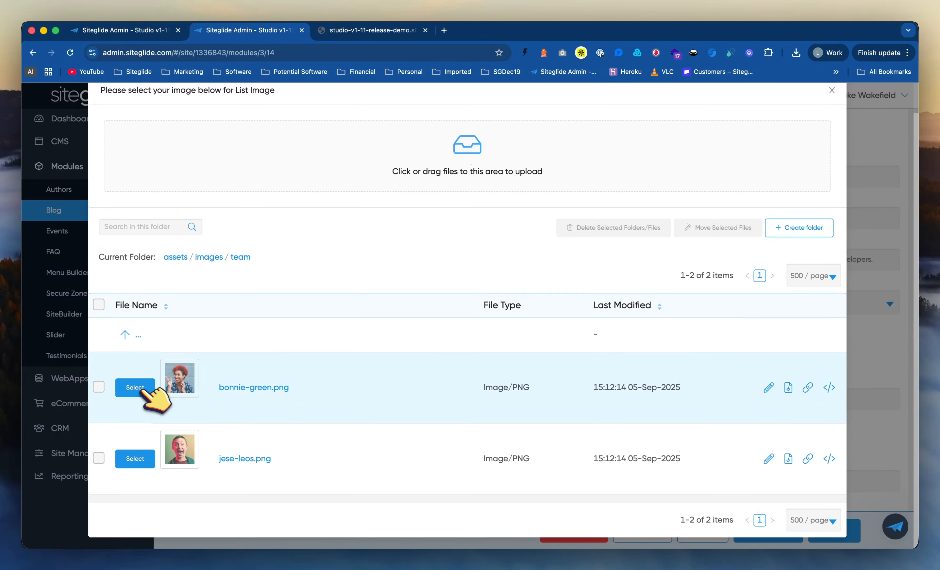
click(140, 388)
click(833, 531)
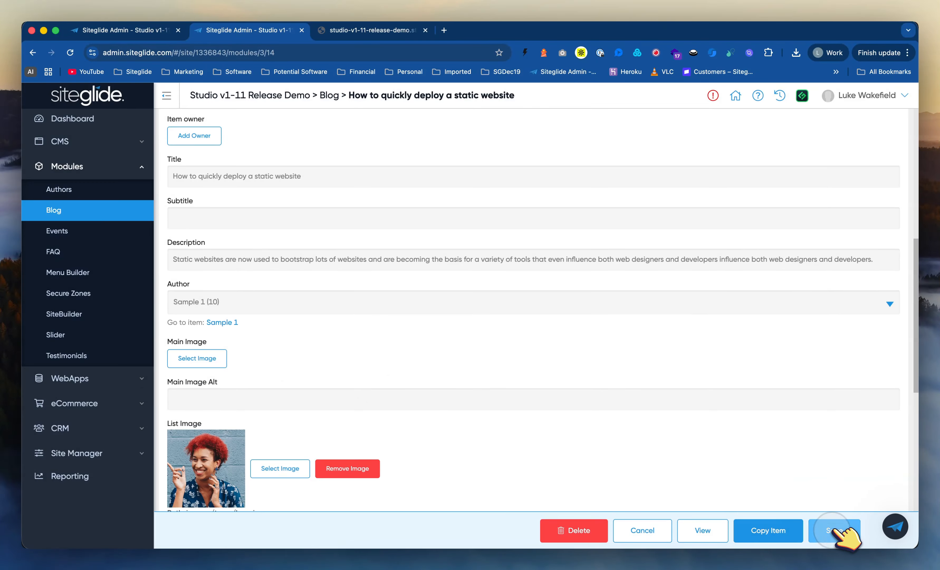
Step: Return to the live site, open the static website post from the blog list and review its detail page
click(377, 32)
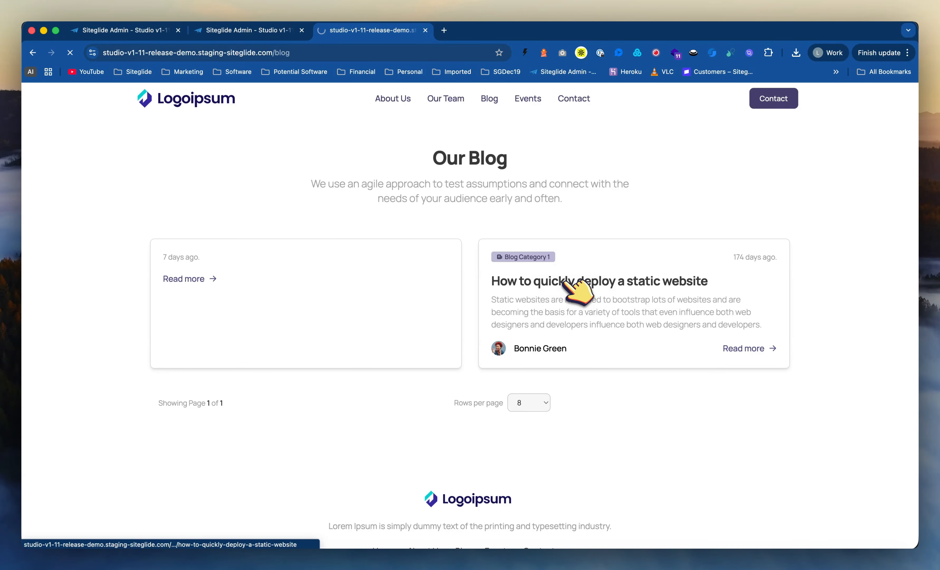
scroll(526, 379, down, 8)
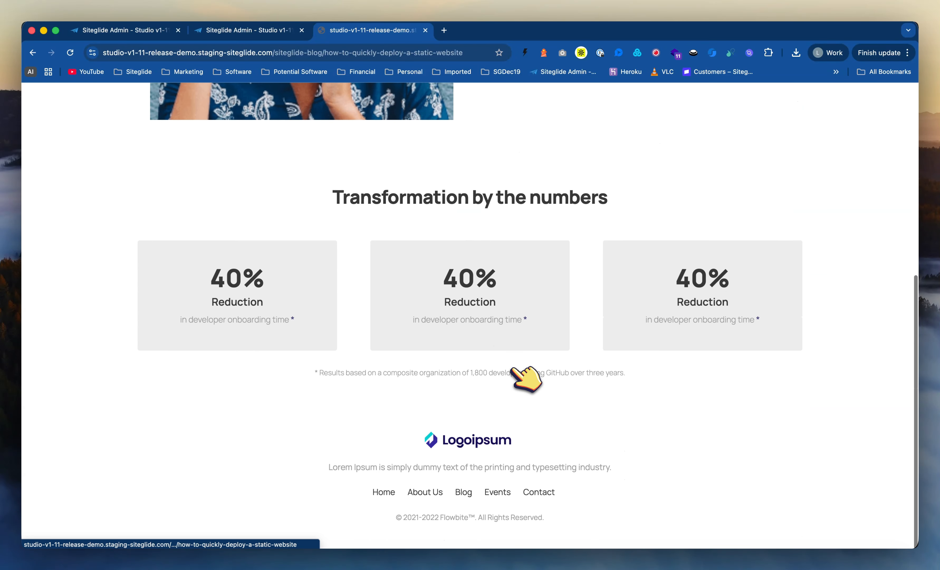
Step: Return to the Blog module's Studio layout and add the static Team11 section below the statistics cards
scroll(553, 246, up, 10)
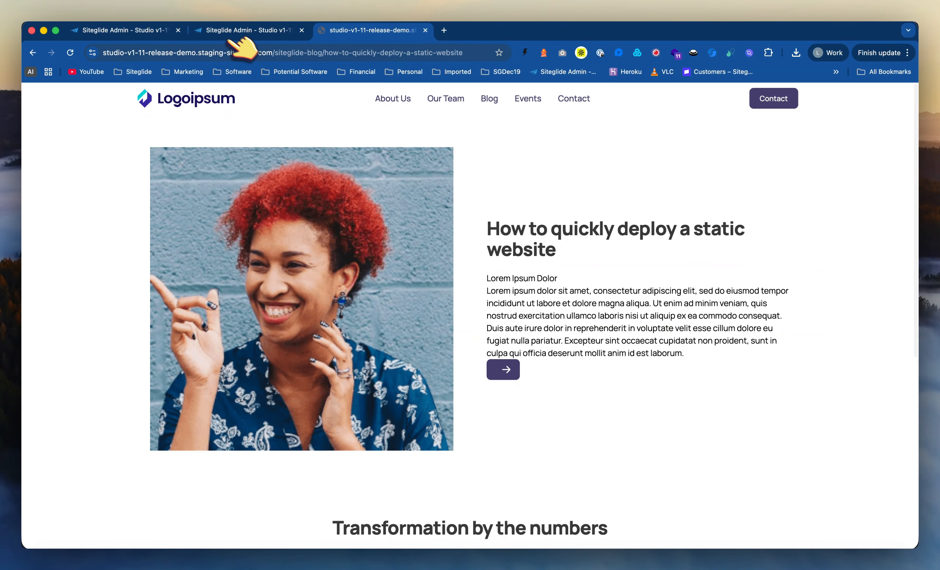
click(221, 35)
click(146, 36)
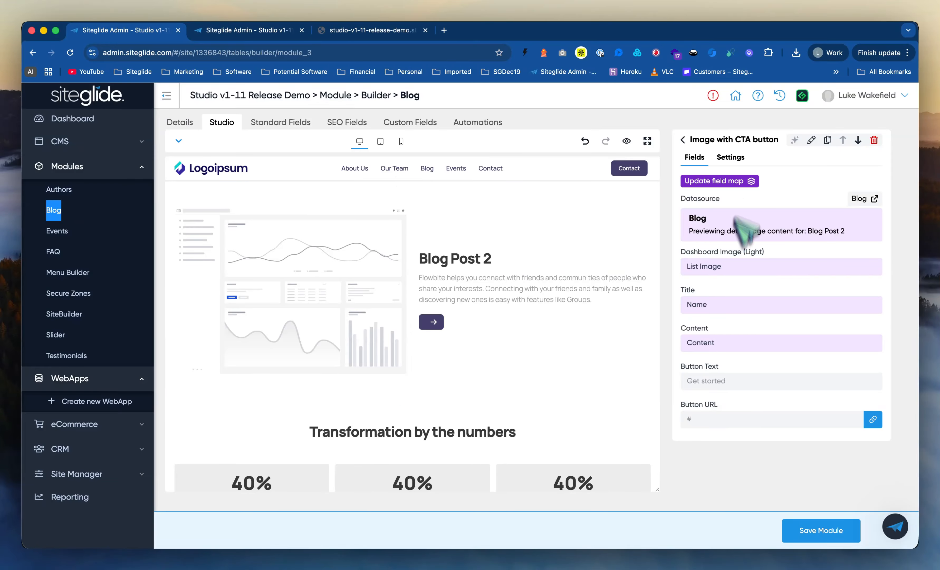
scroll(516, 402, down, 3)
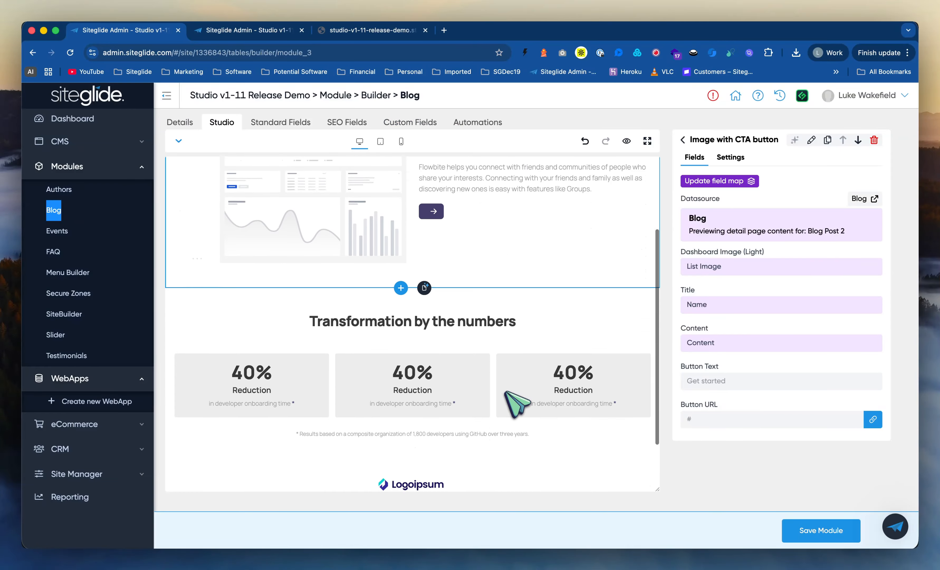
scroll(516, 402, down, 1)
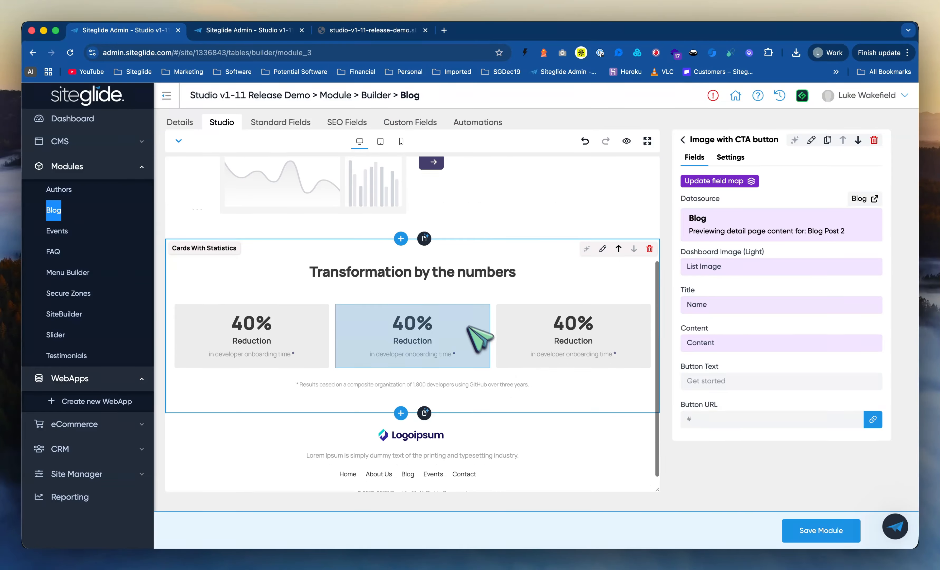
click(401, 413)
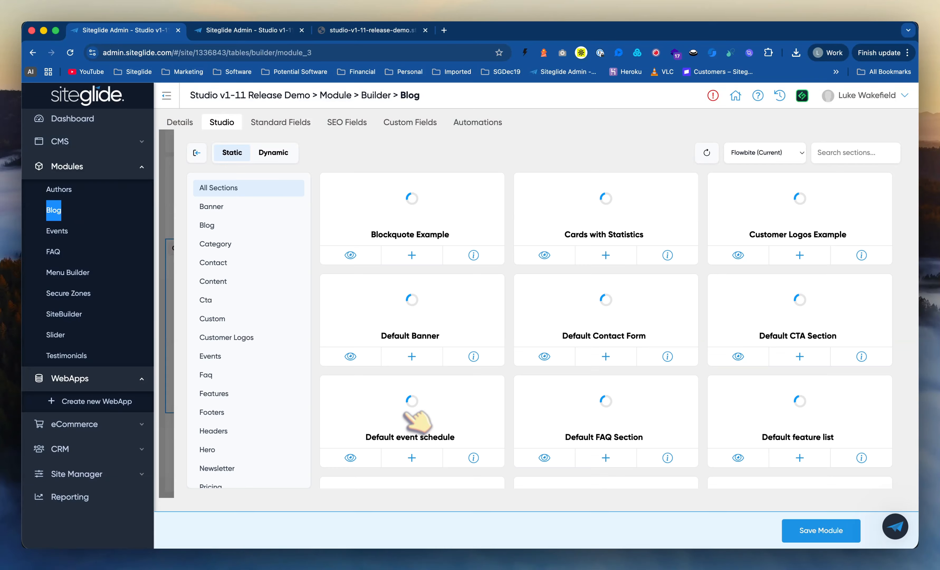
scroll(538, 422, down, 10)
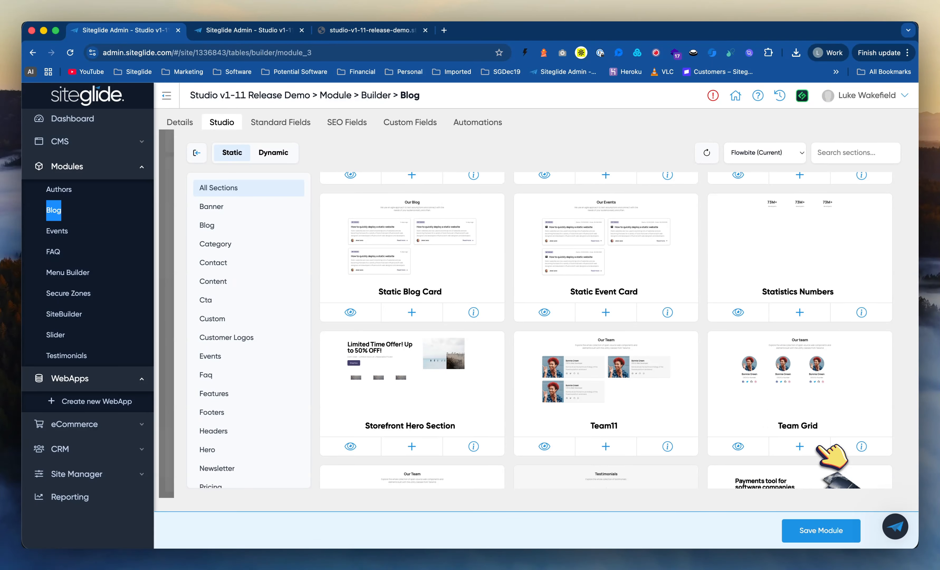
click(624, 445)
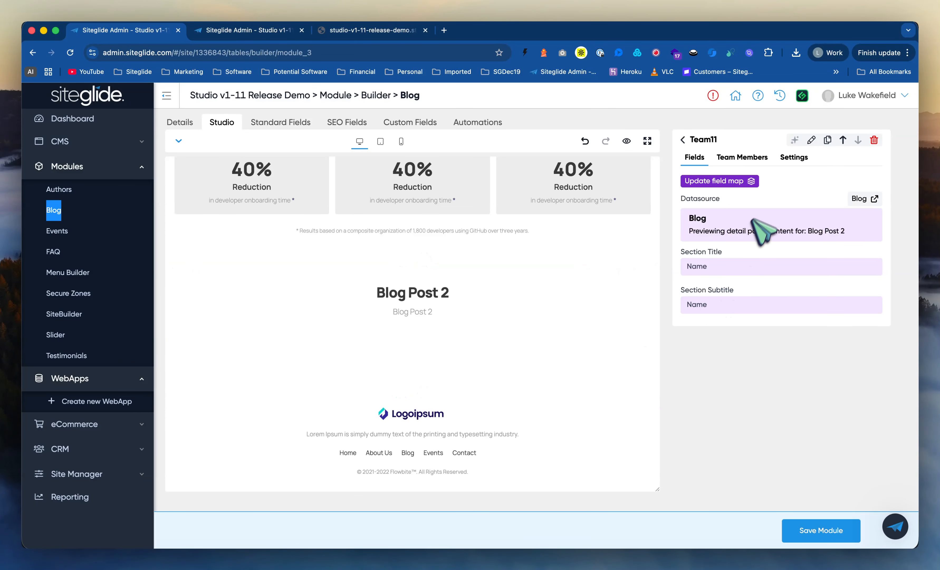
Step: In the Team11 field map, set the section's datasource to None / Static and the Team Members datasource to Testimonials
click(738, 182)
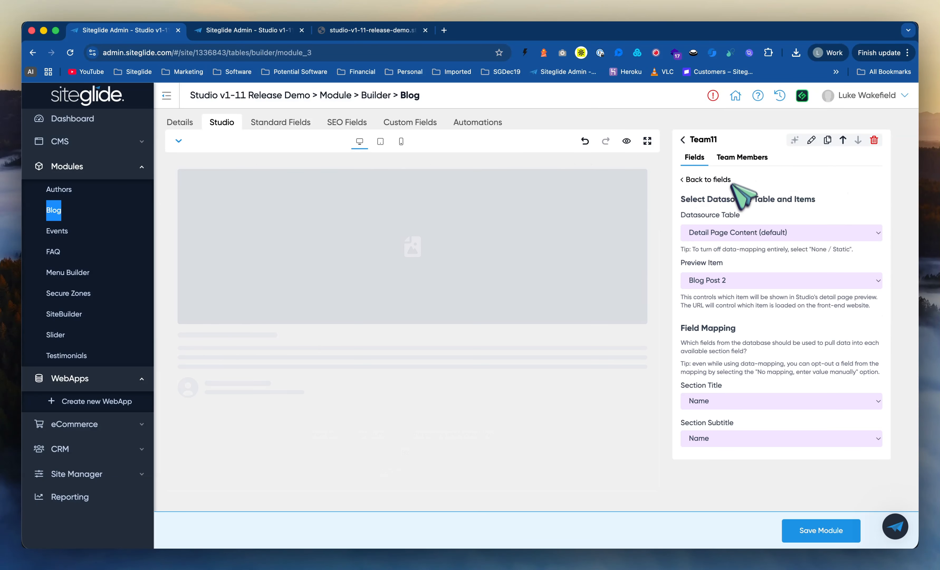
click(739, 234)
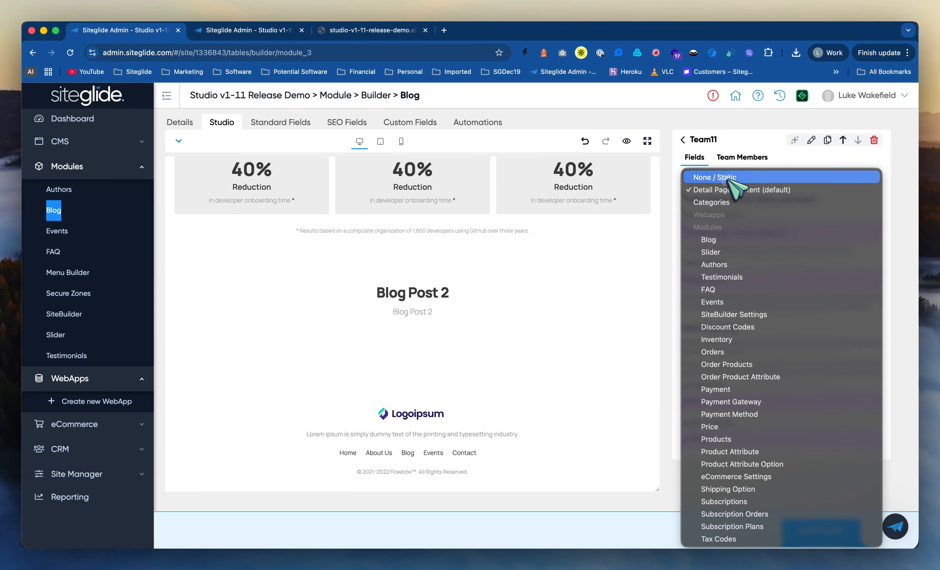
click(753, 189)
click(752, 157)
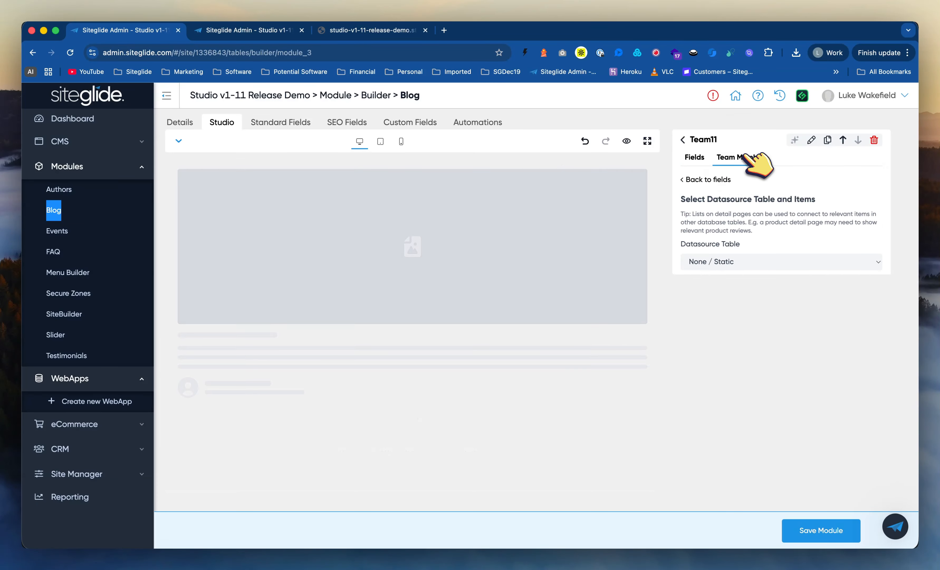
click(737, 249)
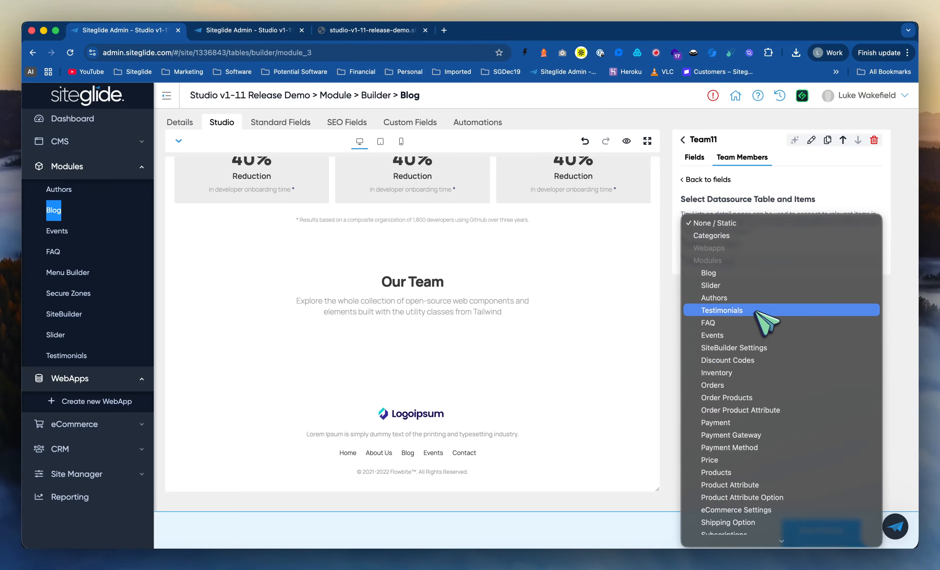
click(755, 311)
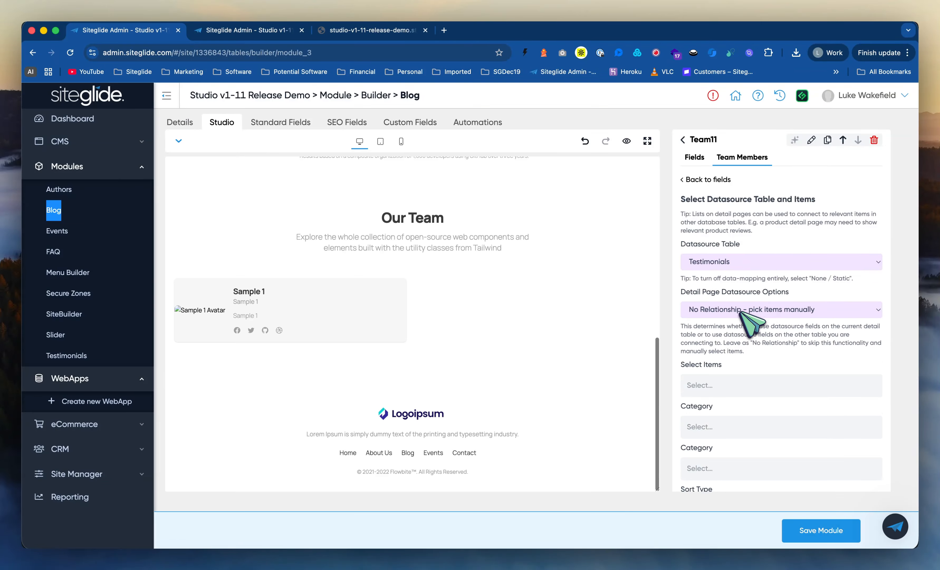
Step: Set the Team Members list's sort type to Release Date
scroll(772, 359, down, 10)
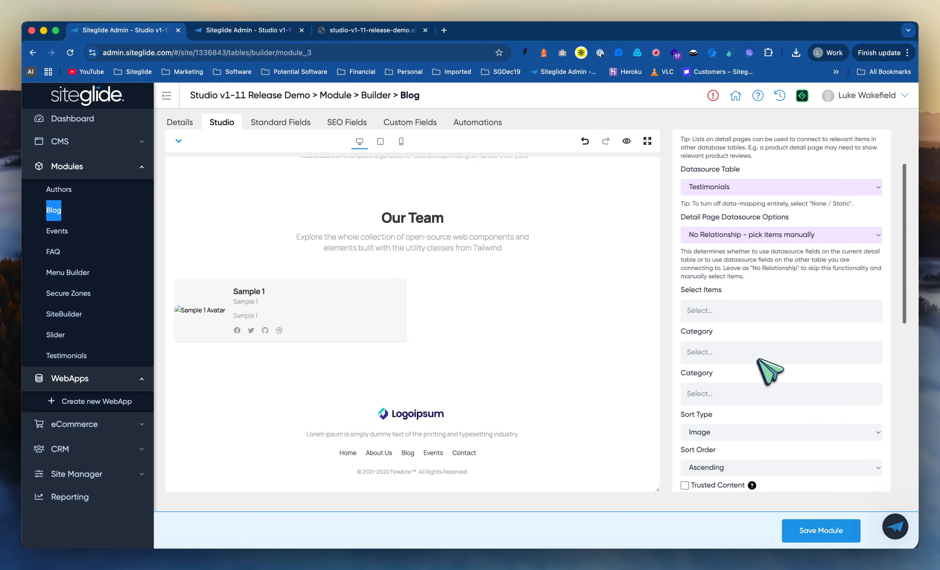
scroll(771, 365, up, 5)
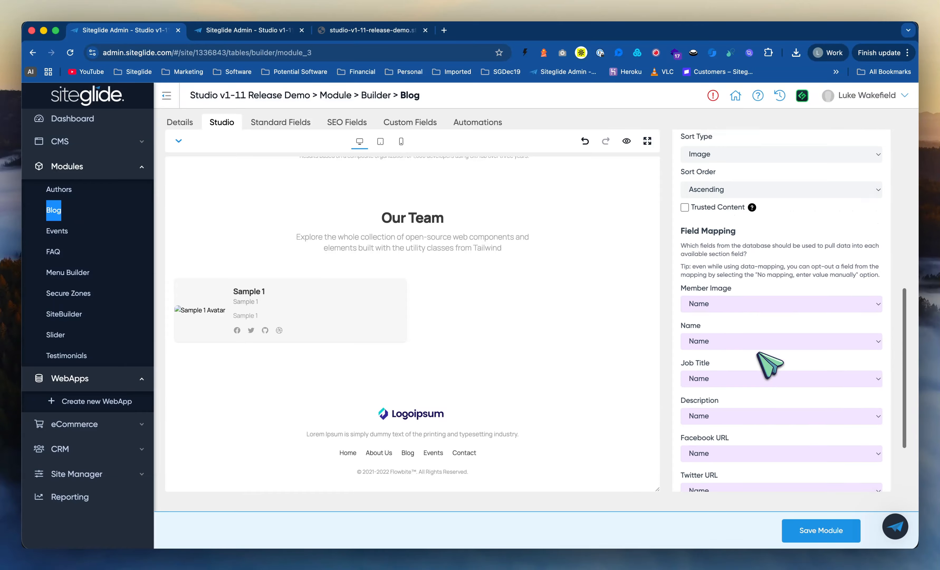
click(735, 224)
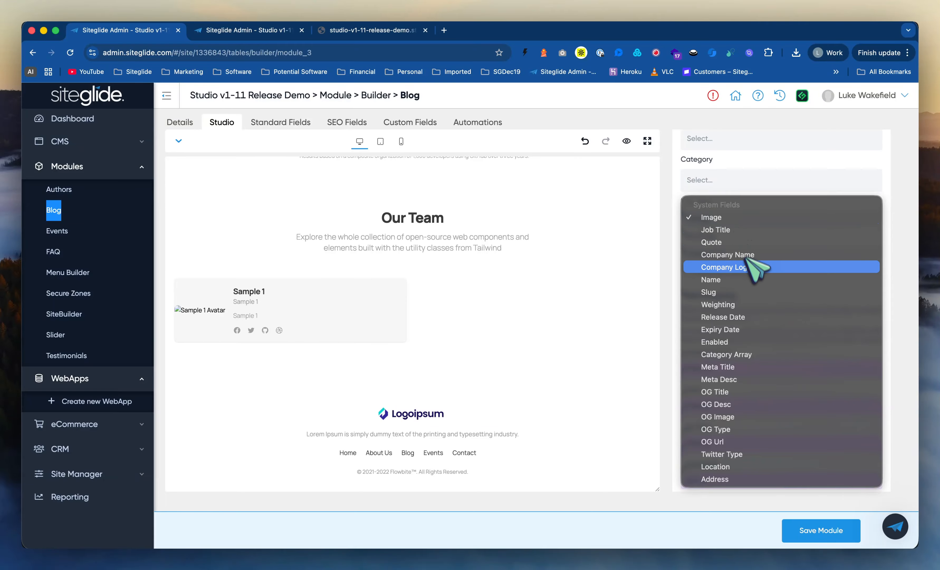
key(Escape)
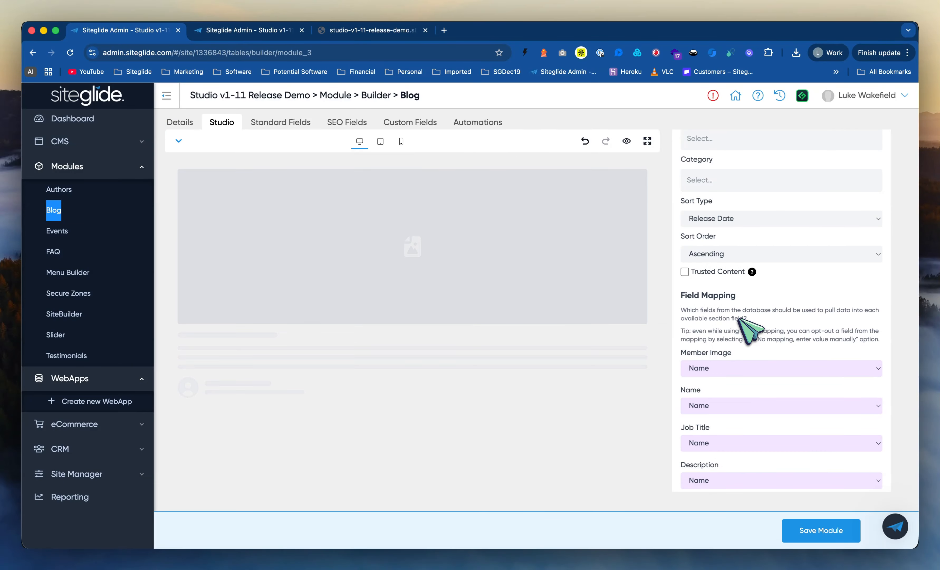
Step: Map the team members' Member Image to Image, Name to Name, Job Title to Job Title and Description to Quote
click(737, 367)
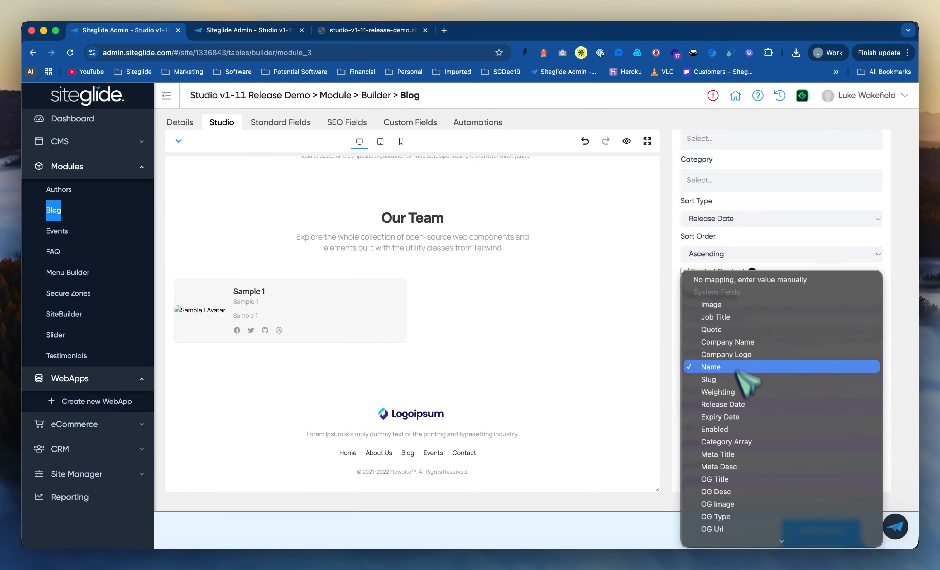
click(713, 305)
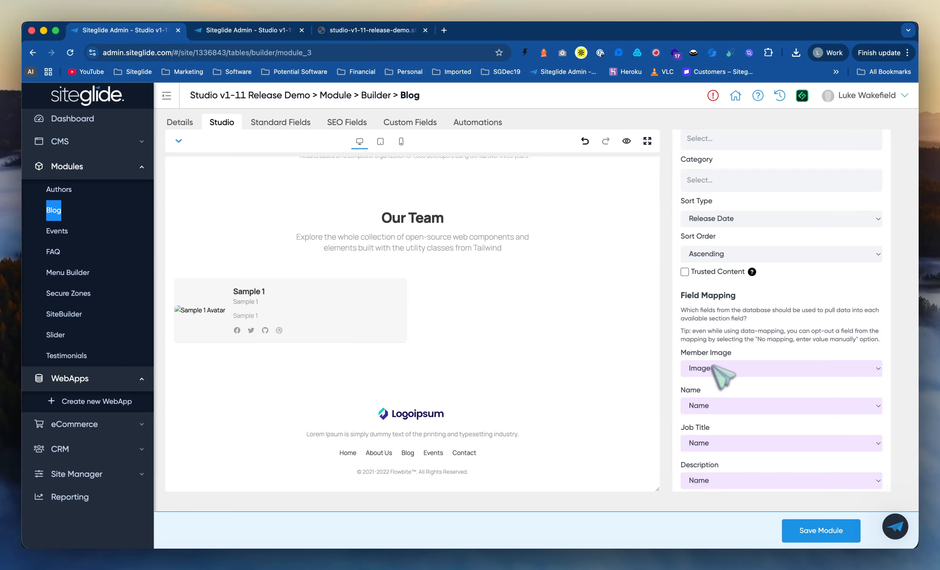
click(724, 408)
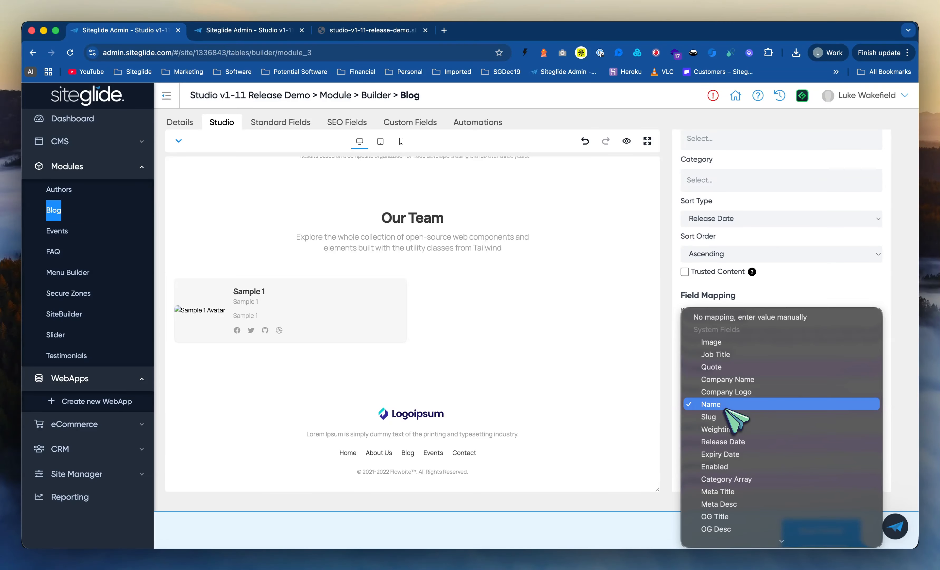
click(728, 407)
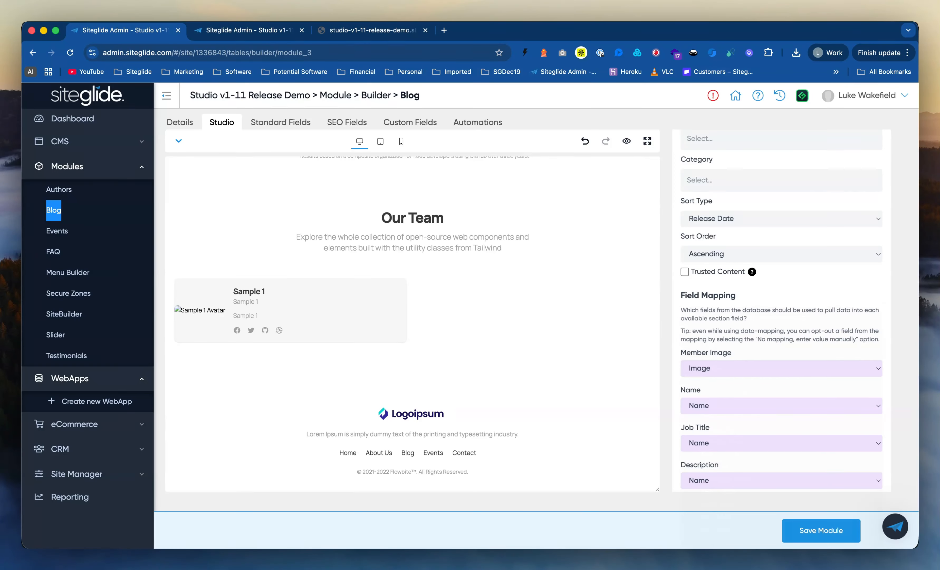
click(717, 445)
click(725, 393)
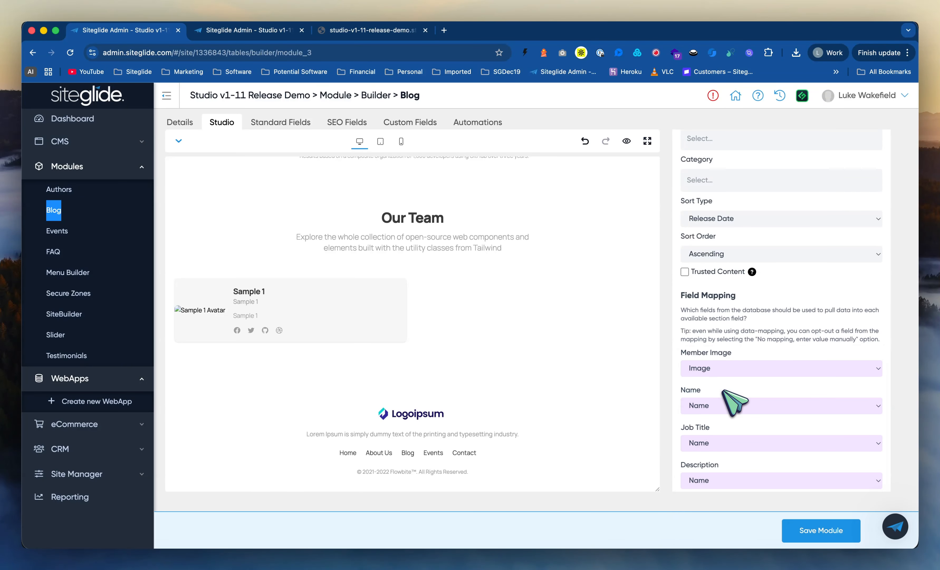
scroll(725, 466, down, 5)
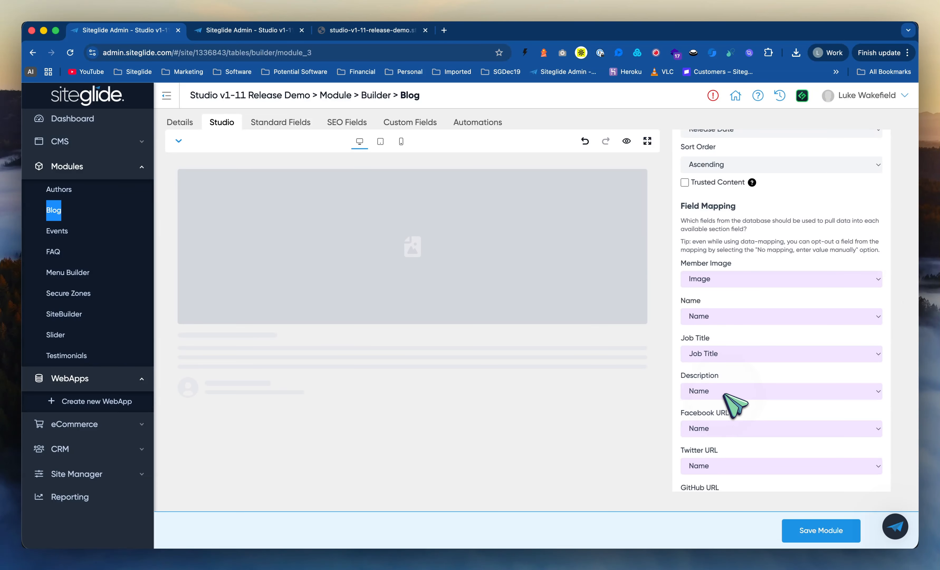
click(726, 395)
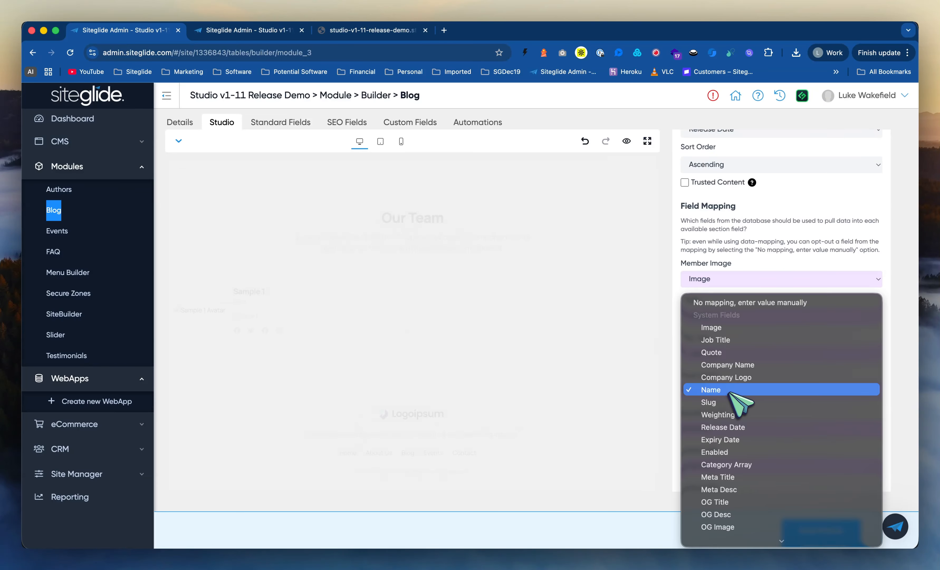
click(723, 354)
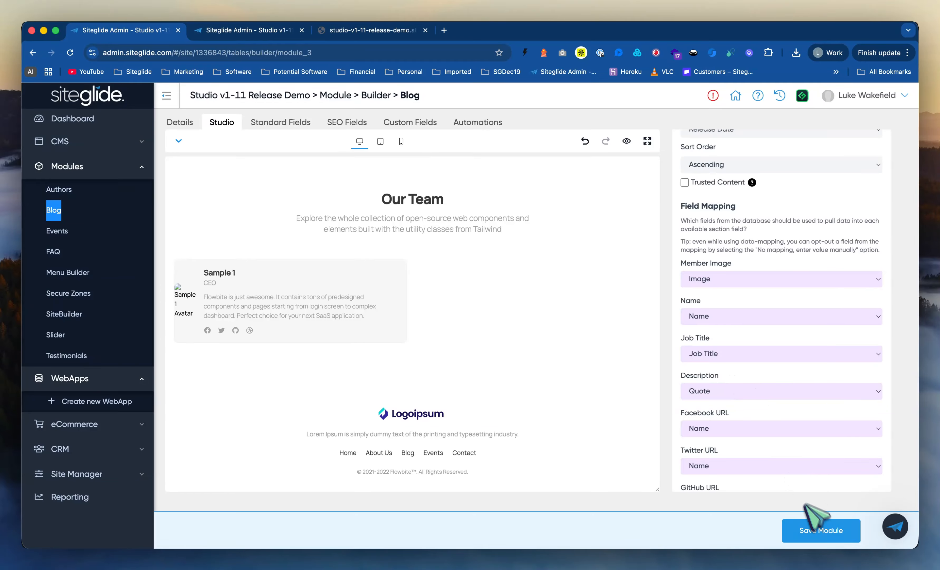
Step: Look over the Team Members datasource and mapping settings and save the Blog module
scroll(805, 400, up, 2)
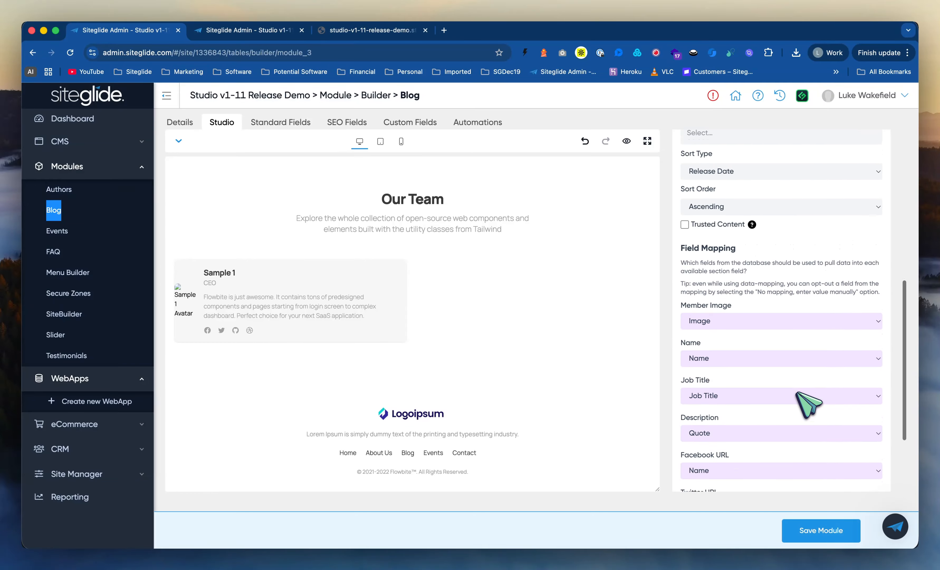
scroll(805, 399, down, 3)
scroll(806, 402, up, 4)
scroll(783, 370, up, 3)
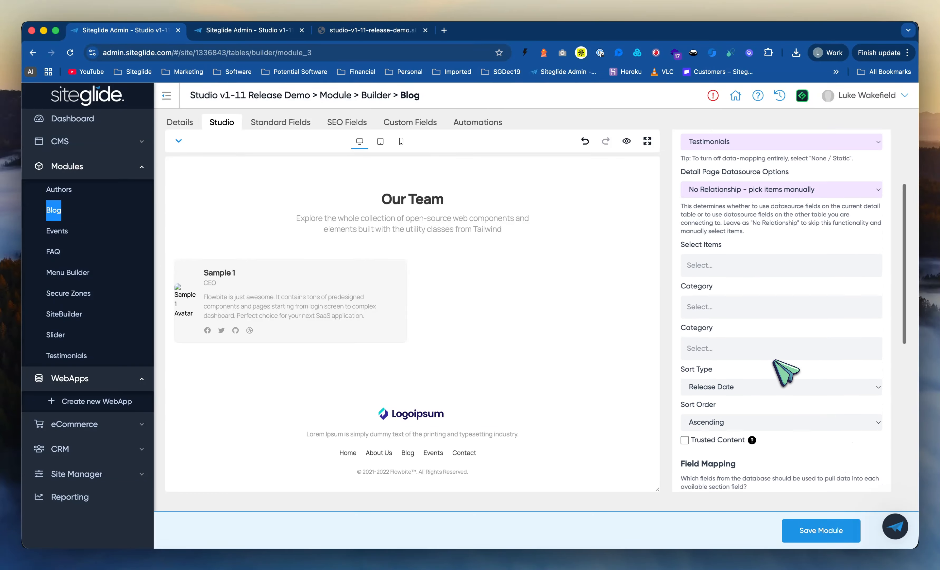
scroll(785, 371, down, 2)
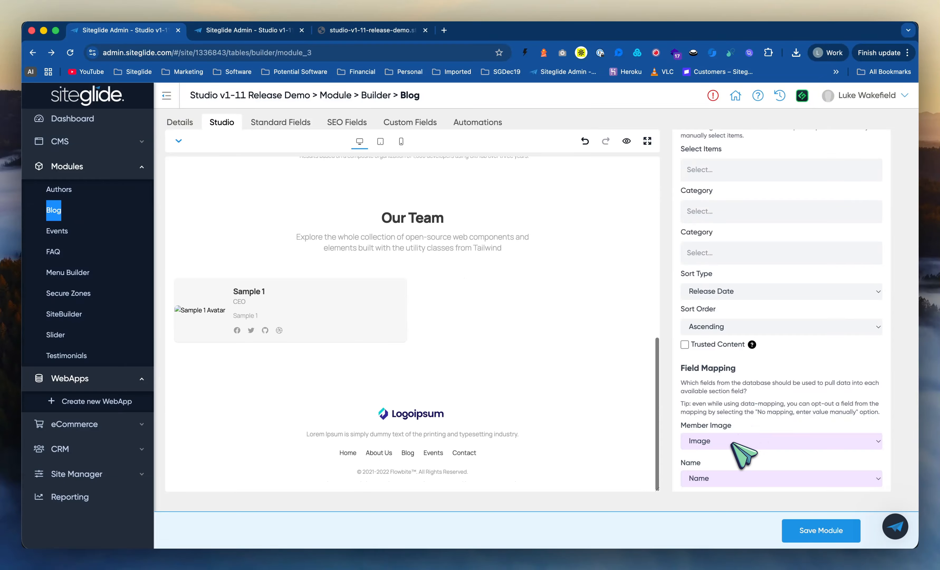
click(816, 529)
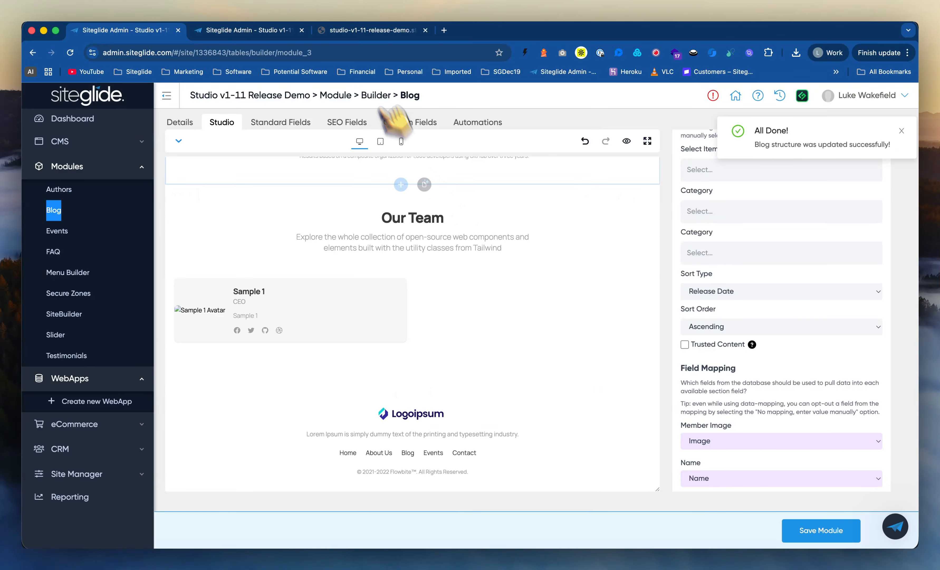
Step: Switch to the live static website post and check the team section below the statistics cards
click(359, 30)
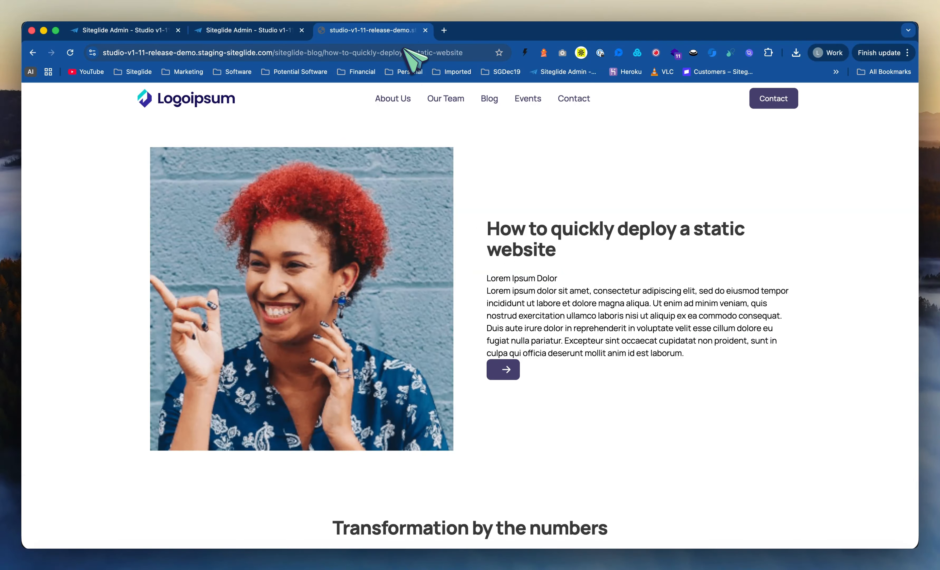
scroll(513, 209, down, 9)
scroll(513, 211, down, 5)
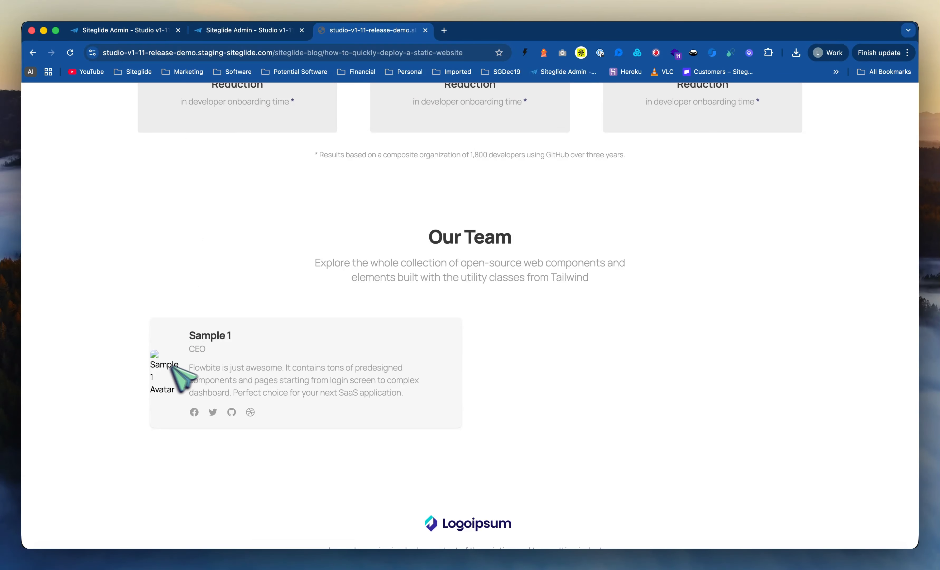
scroll(269, 260, up, 10)
scroll(274, 268, up, 3)
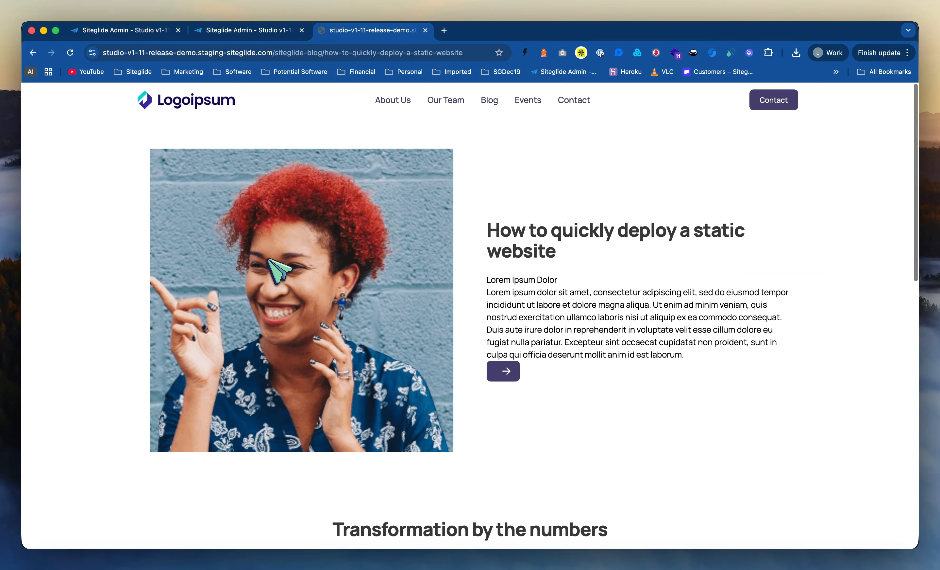
Step: Back in the Blog builder, review the layout's sections and the Team Members field mapping
click(147, 31)
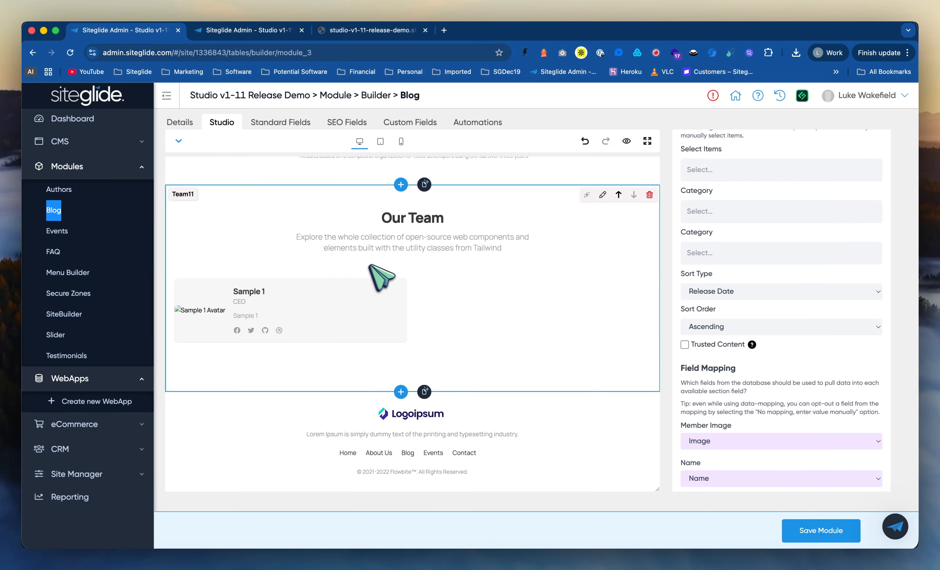
scroll(326, 230, up, 15)
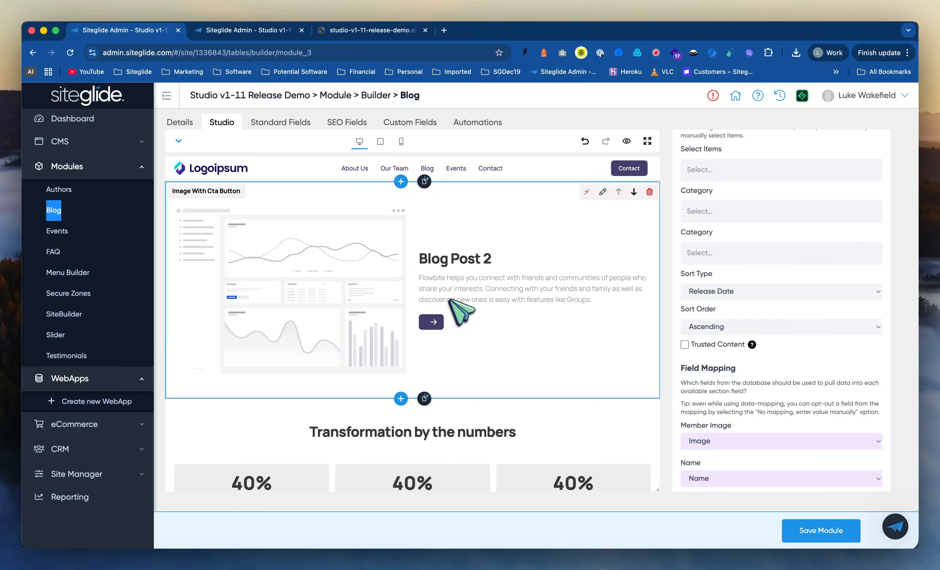
scroll(450, 301, down, 10)
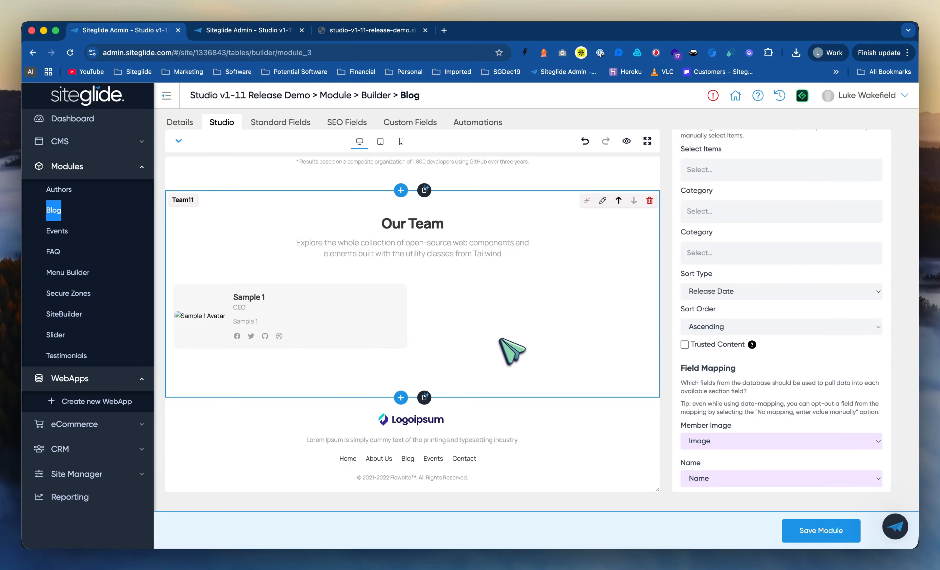
scroll(774, 384, down, 6)
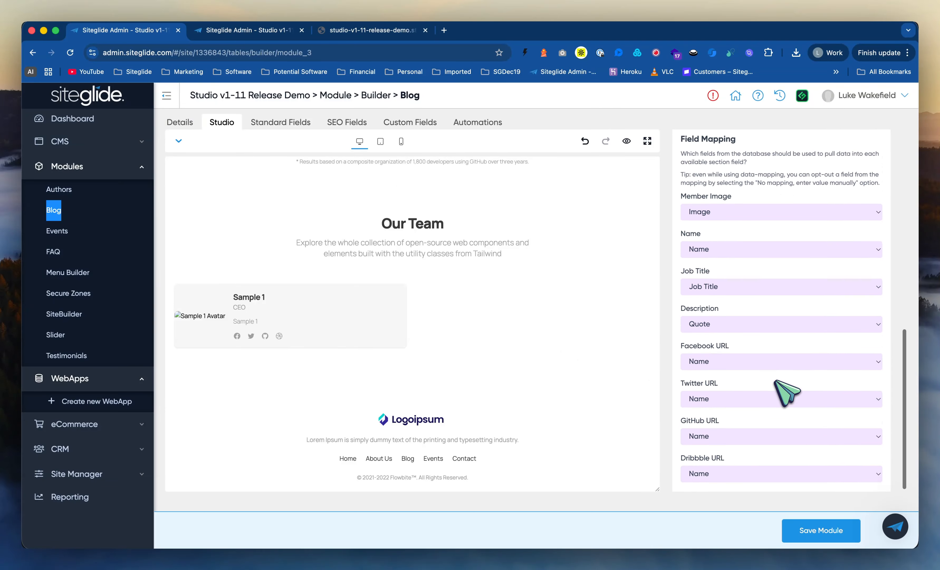
scroll(787, 392, up, 6)
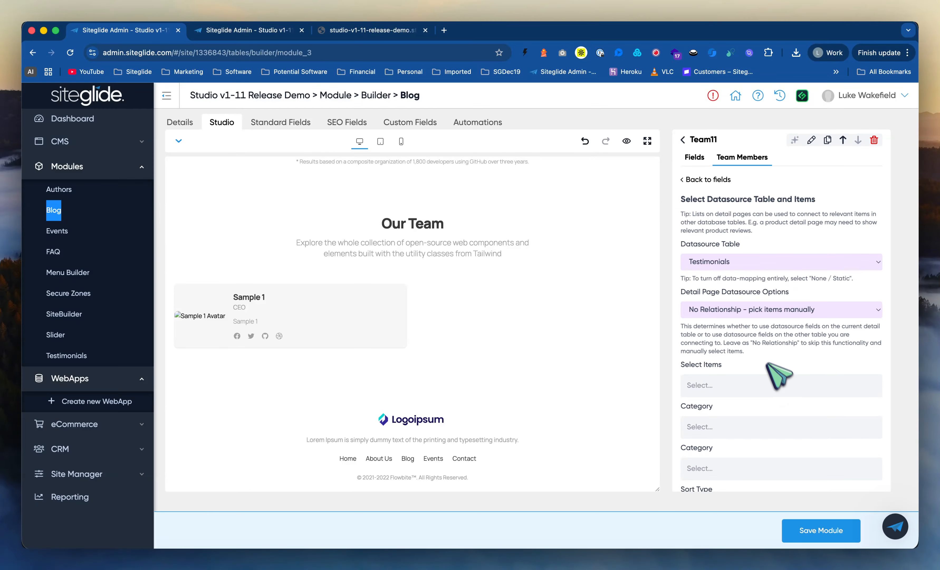
Step: Leave the Team Members field map and open the fields of the Image with CTA button section
click(721, 180)
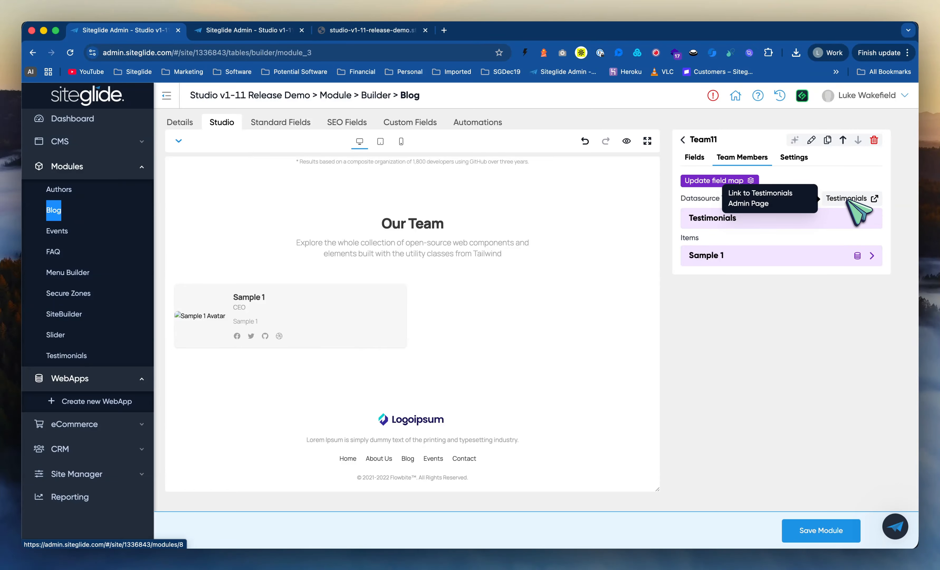
scroll(412, 307, up, 15)
click(488, 283)
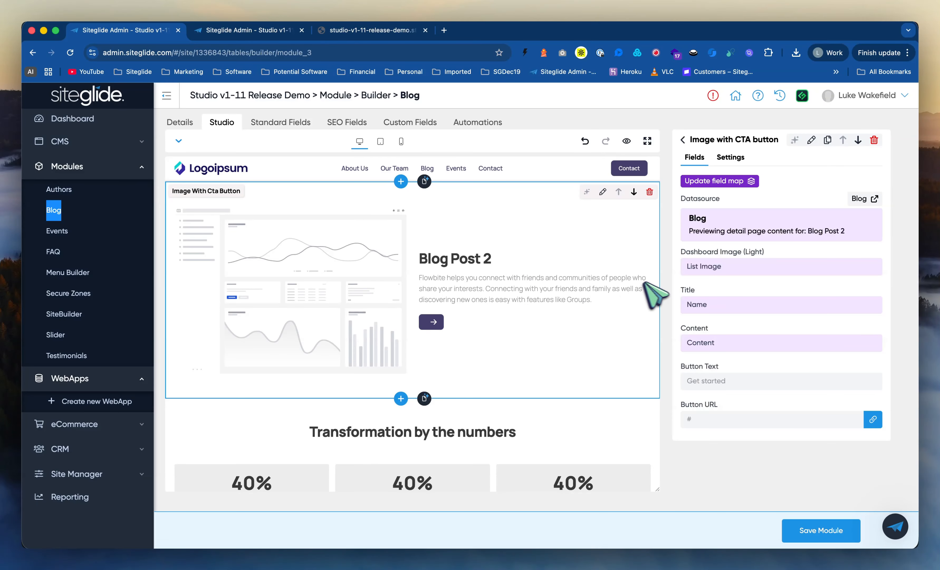